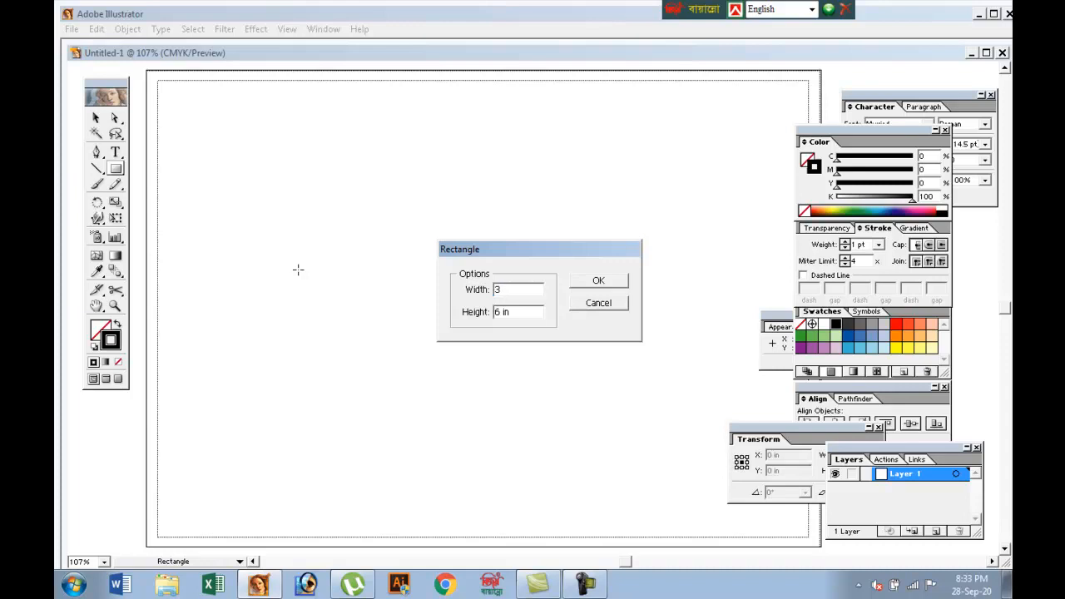
Create a rectangle 36 in wide and 6 in high
{"action": "type", "text": "6"}
{"action": "key", "text": "Tab"}
{"action": "type", "text": "6"}
{"action": "left_click", "coordinate": [600, 283]}
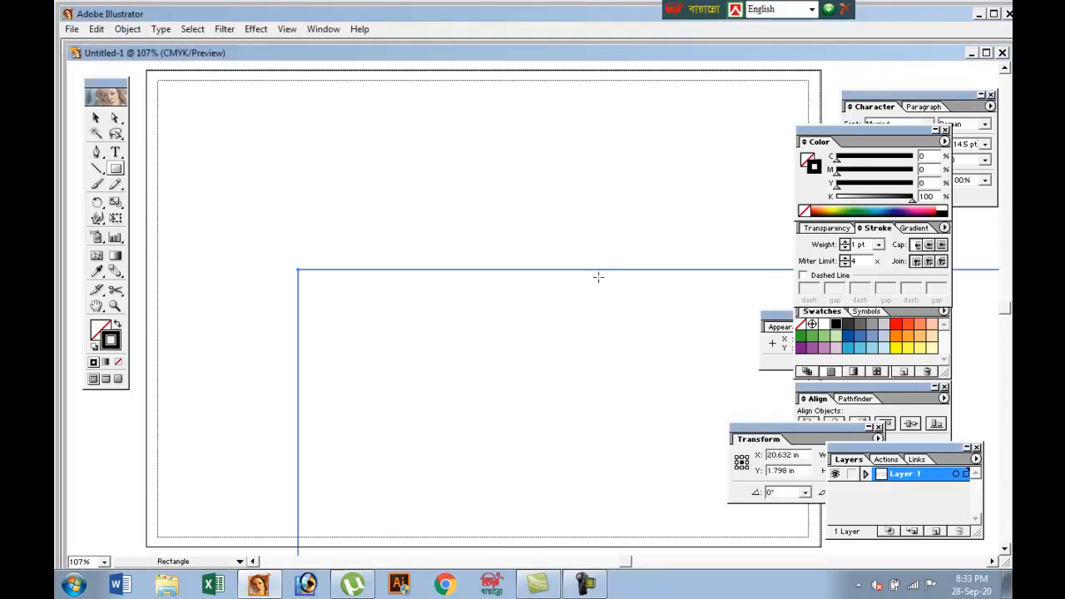
Move the new rectangle up and to the left so it lies entirely above the page
{"action": "key", "text": "ctrl+minus"}
{"action": "key", "text": "ctrl+minus"}
{"action": "key", "text": "ctrl+minus"}
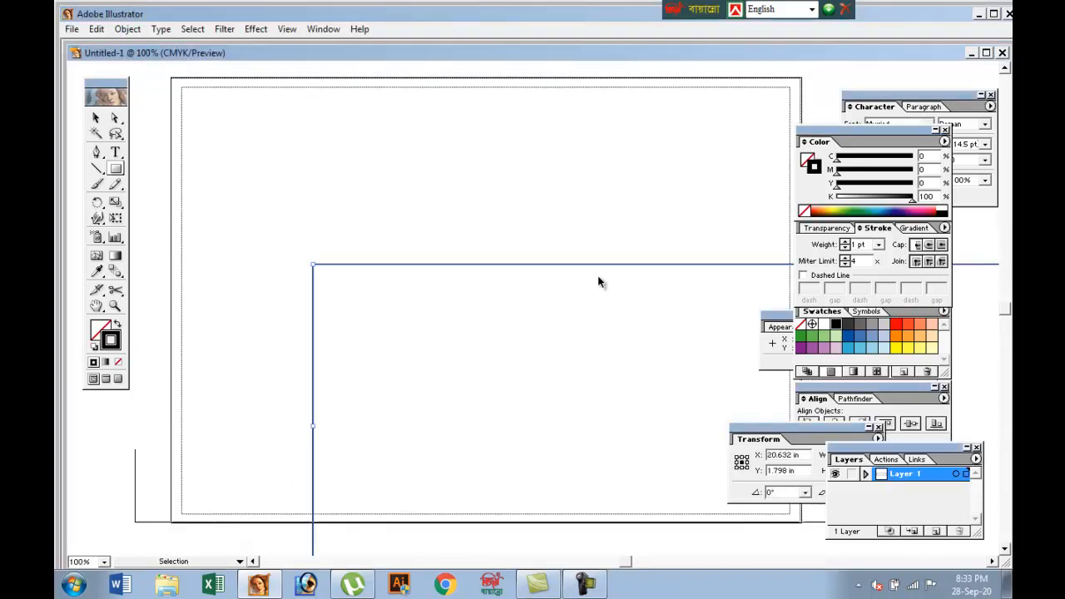
{"action": "key", "text": "ctrl+minus"}
{"action": "key", "text": "ctrl+minus"}
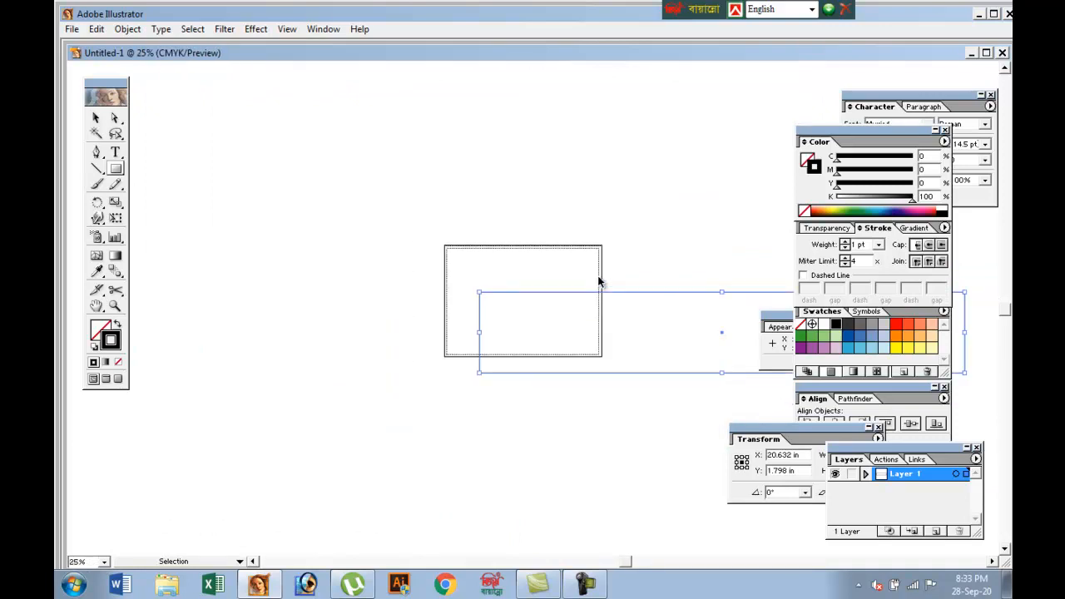
{"action": "left_click", "coordinate": [95, 118]}
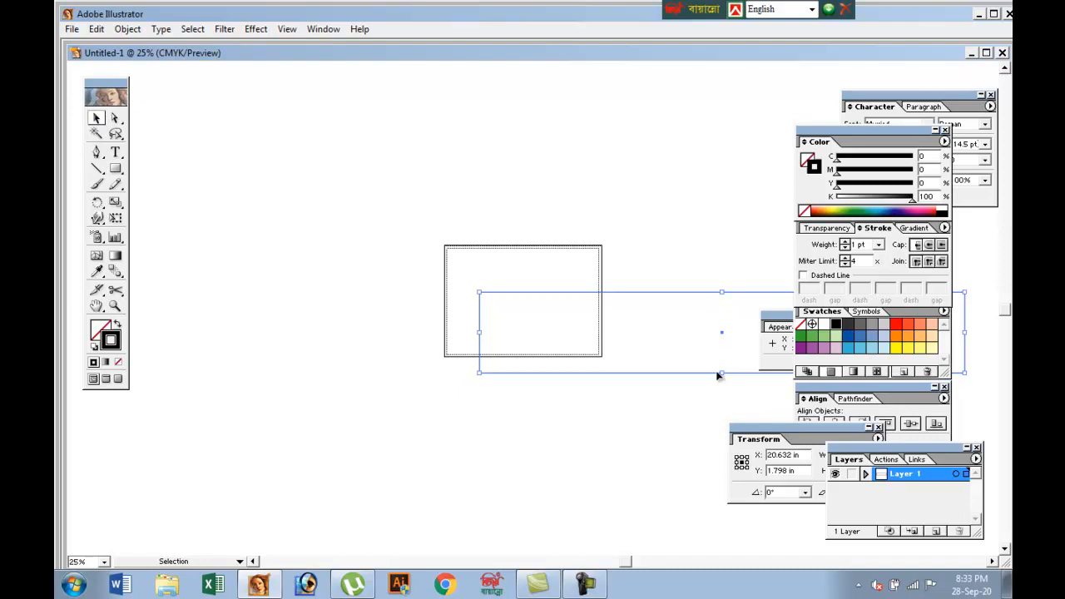
{"action": "left_click_drag", "start_coordinate": [717, 373], "coordinate": [447, 220]}
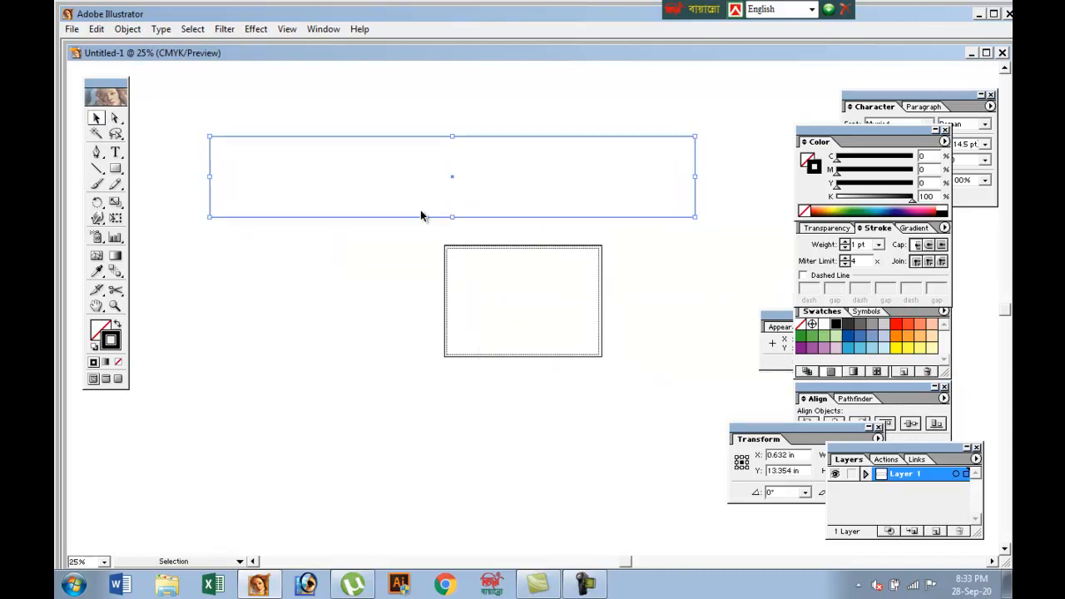
Create an inner rectangle by offsetting the rectangle's path by -0.5 in with miter joins
{"action": "left_click", "coordinate": [127, 30]}
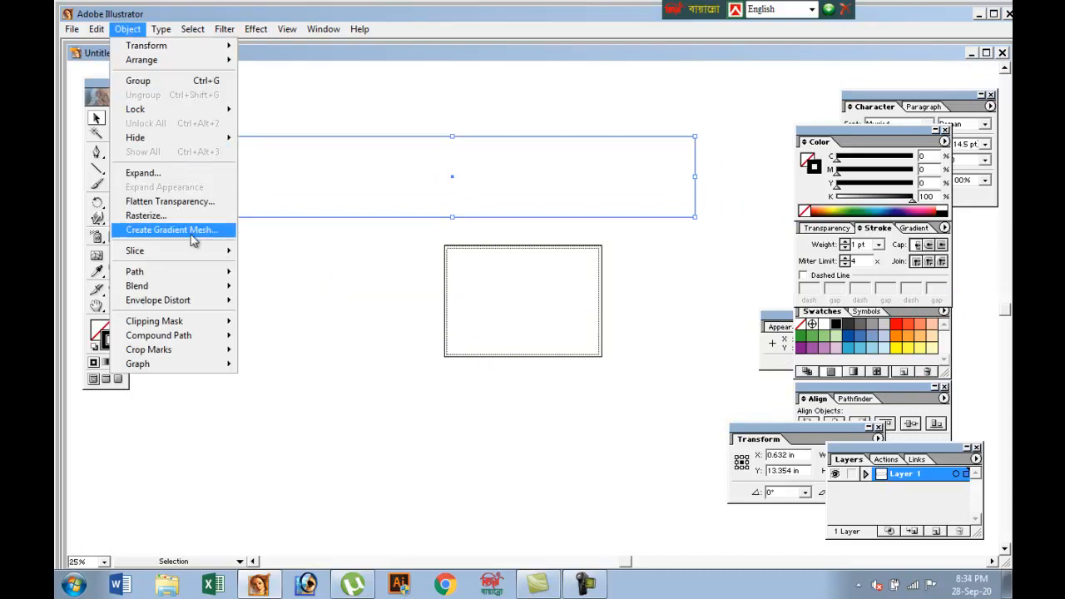
{"action": "mouse_move", "coordinate": [178, 274]}
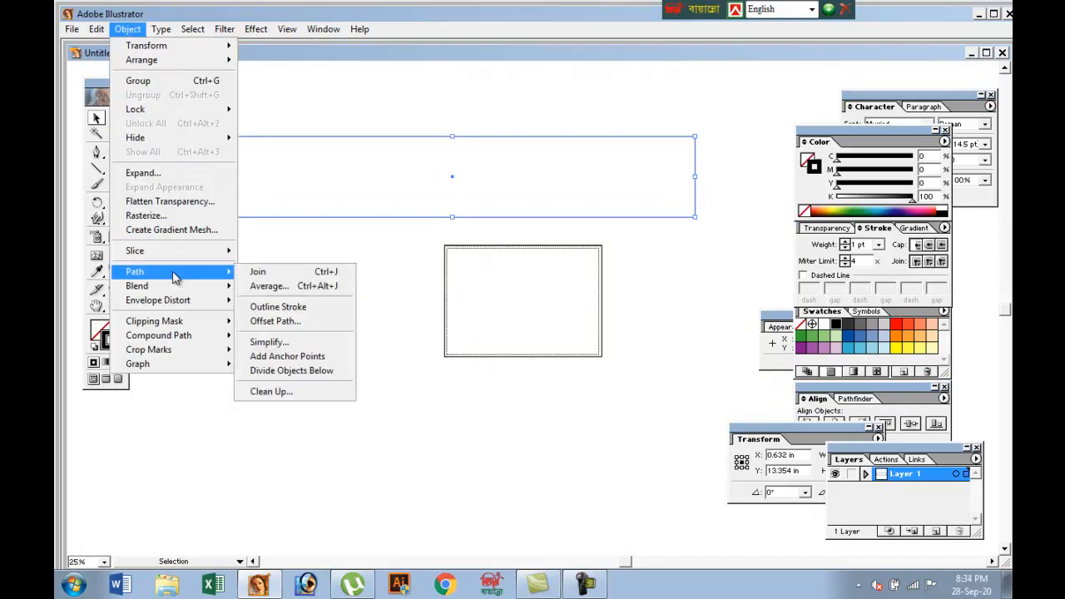
{"action": "left_click", "coordinate": [270, 322]}
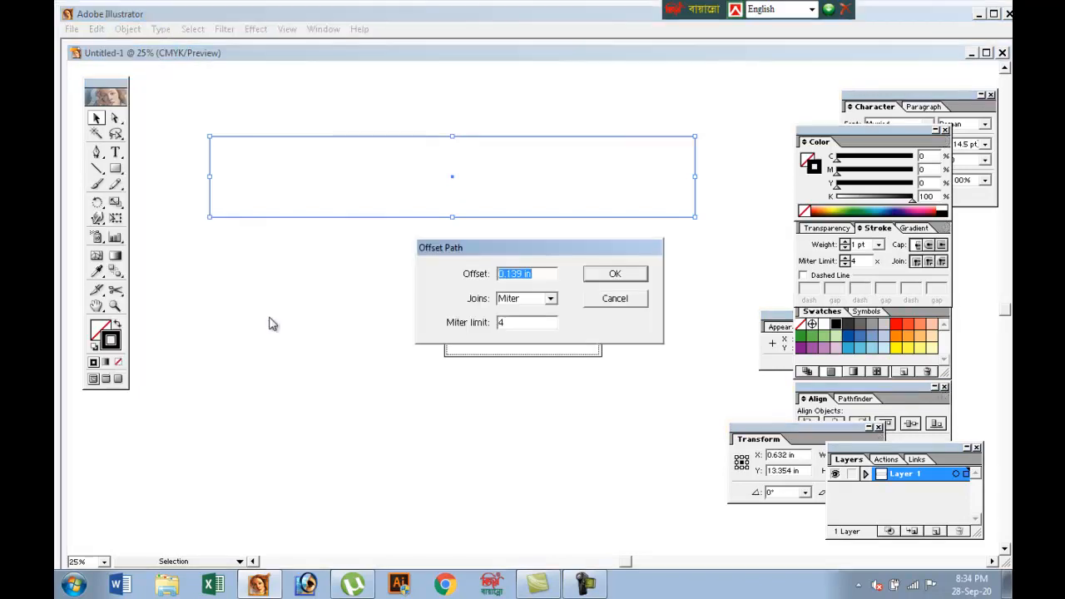
{"action": "type", "text": "-"}
{"action": "type", "text": ".5"}
{"action": "left_click", "coordinate": [616, 274]}
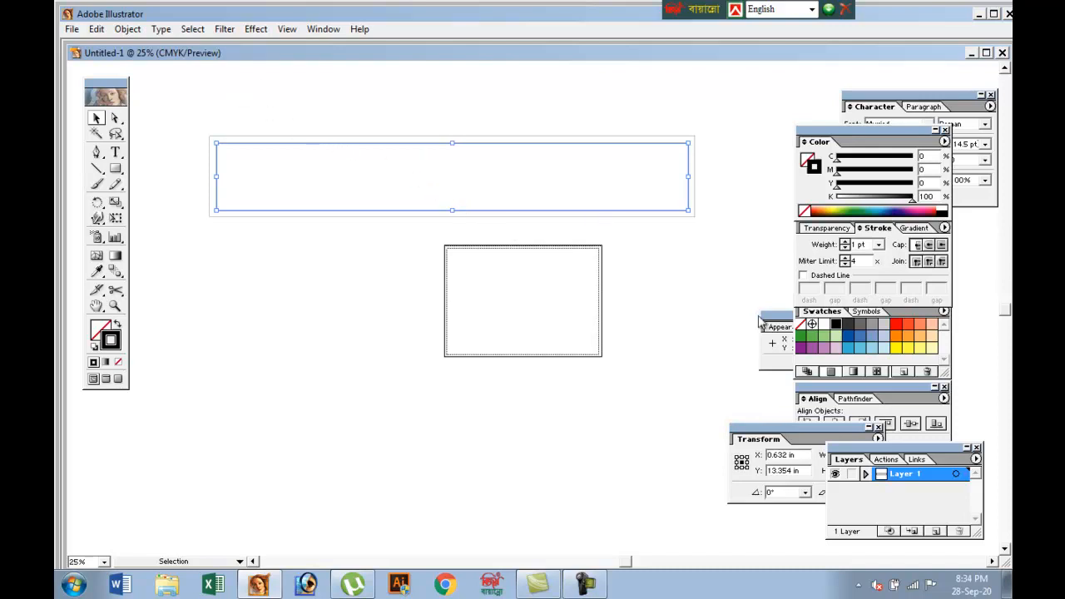
Move the Transform palette clear of the Align and Layers palettes so its width and height fields are readable
{"action": "left_click", "coordinate": [819, 427]}
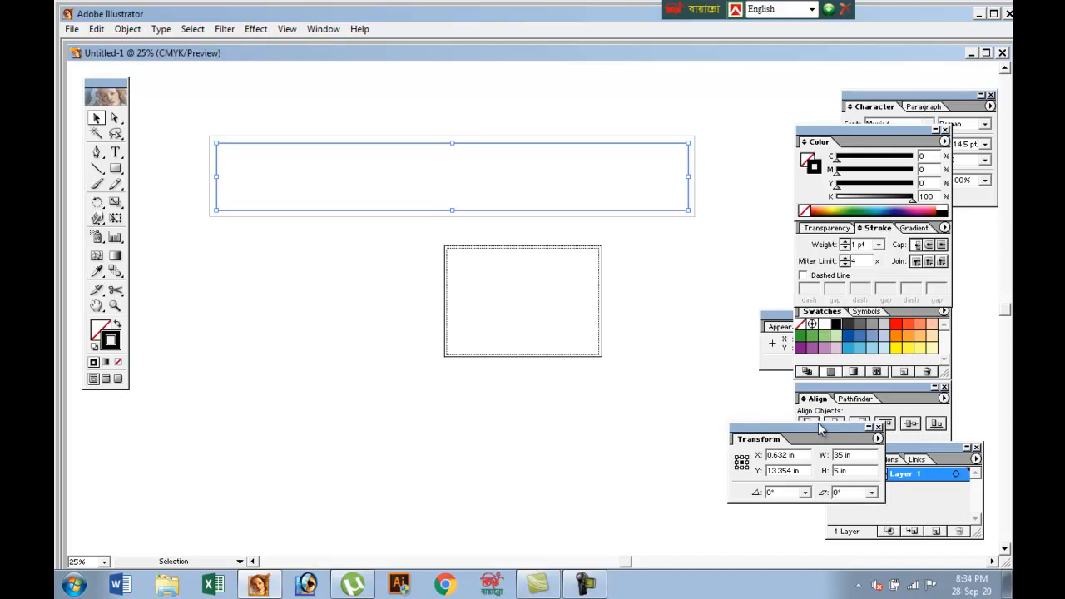
{"action": "left_click_drag", "start_coordinate": [814, 425], "coordinate": [713, 421]}
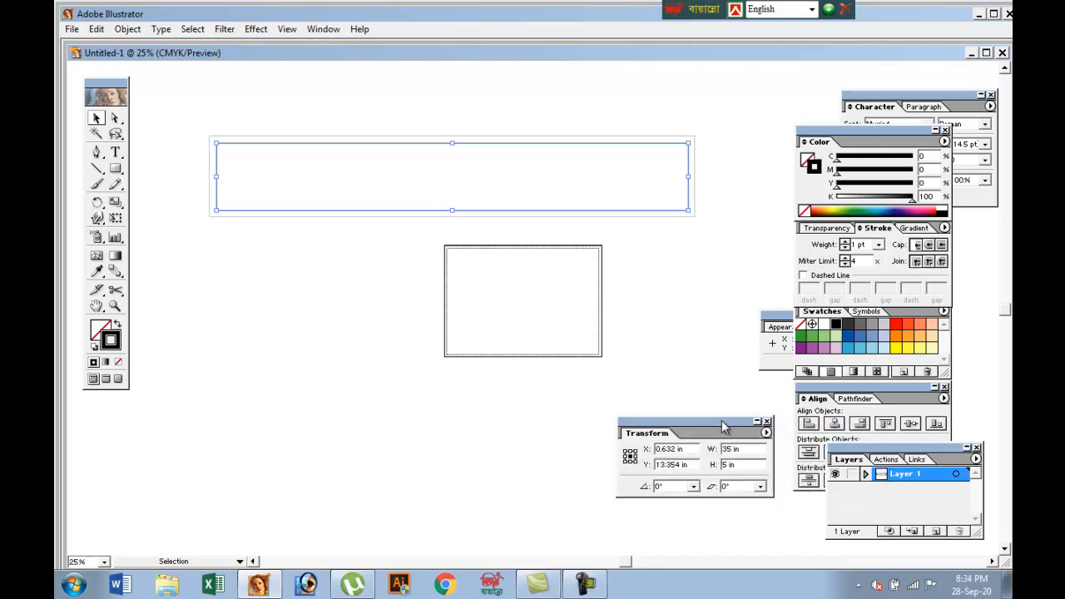
Fill the outer rectangle with olive green and remove its stroke
{"action": "left_click", "coordinate": [187, 140]}
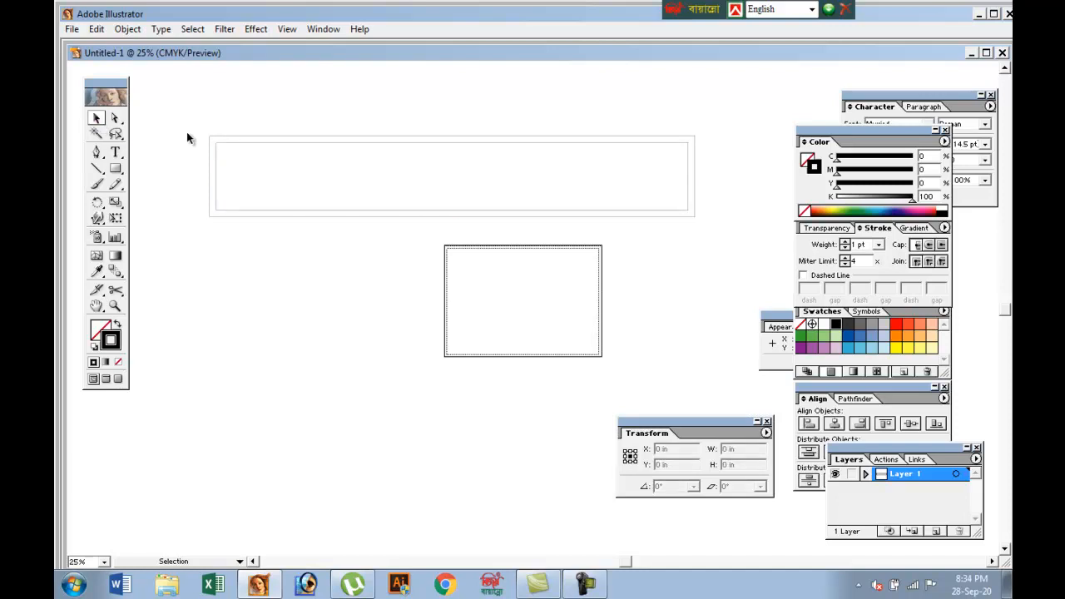
{"action": "left_click_drag", "start_coordinate": [201, 134], "coordinate": [246, 169]}
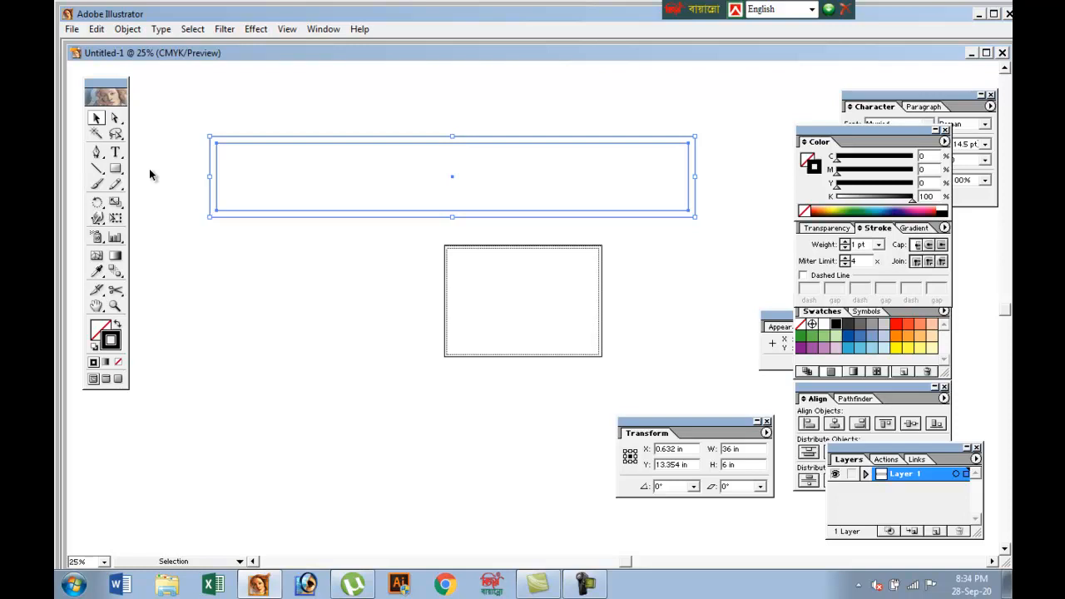
{"action": "left_click", "coordinate": [117, 325]}
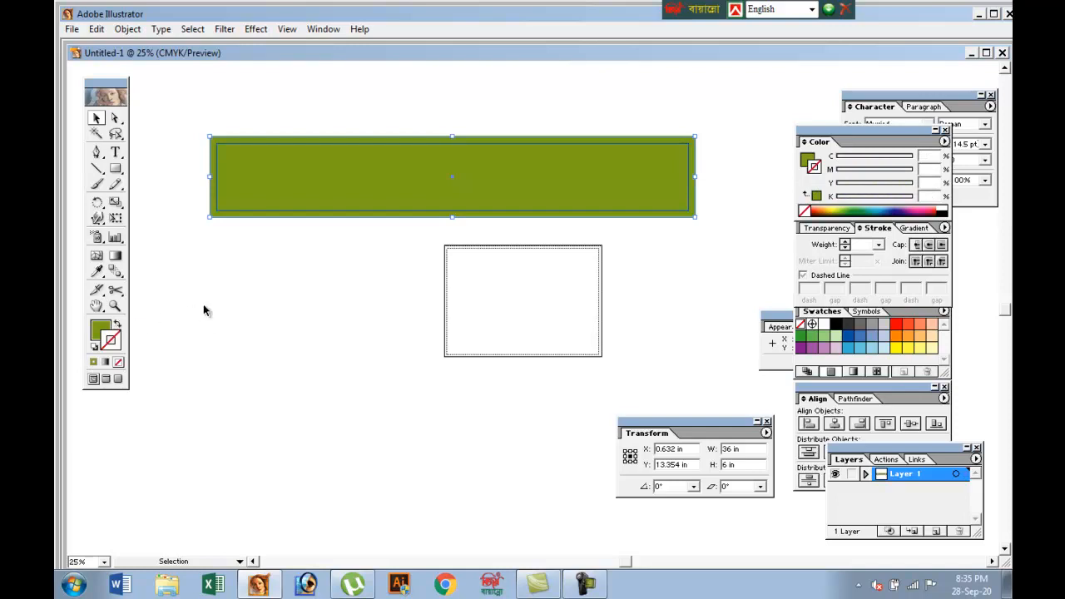
Convert the inner offset rectangle into guides
{"action": "left_click", "coordinate": [209, 282]}
{"action": "left_click", "coordinate": [228, 212]}
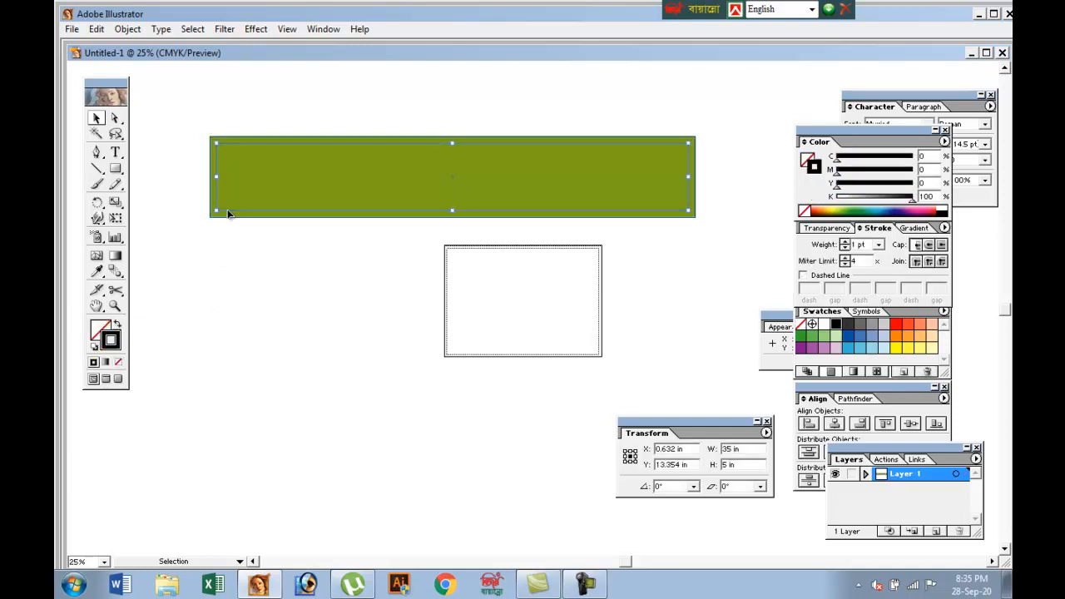
{"action": "right_click", "coordinate": [228, 212]}
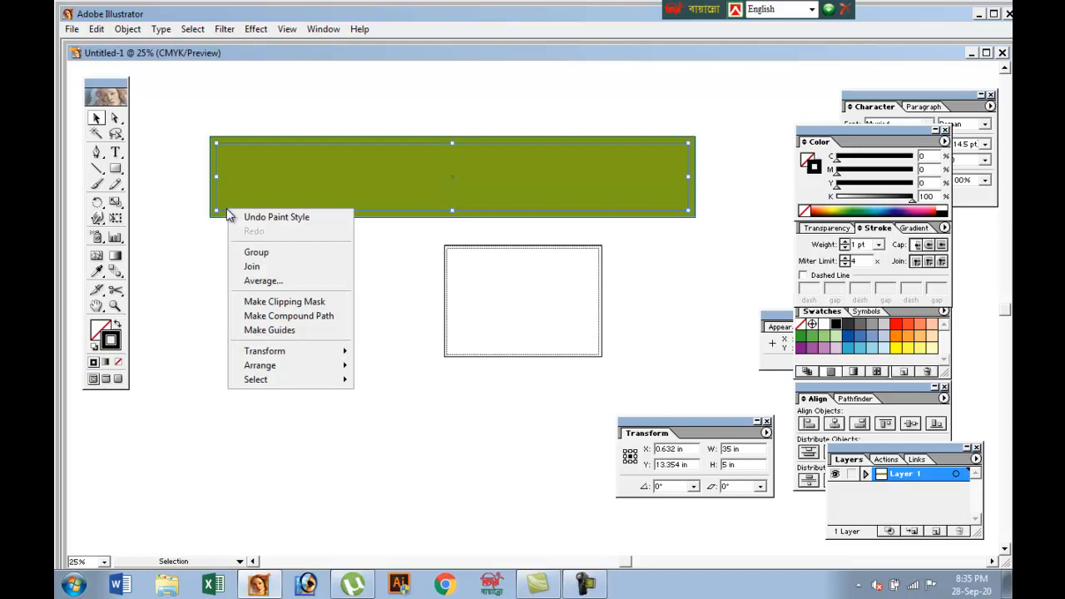
{"action": "left_click", "coordinate": [272, 331]}
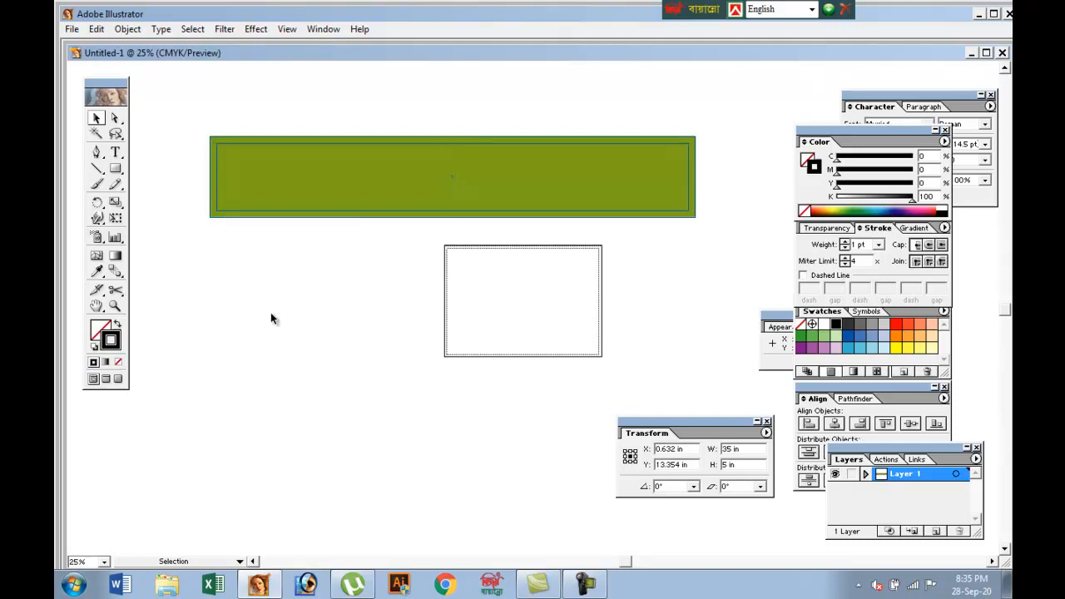
{"action": "right_click", "coordinate": [254, 219]}
{"action": "left_click", "coordinate": [205, 285]}
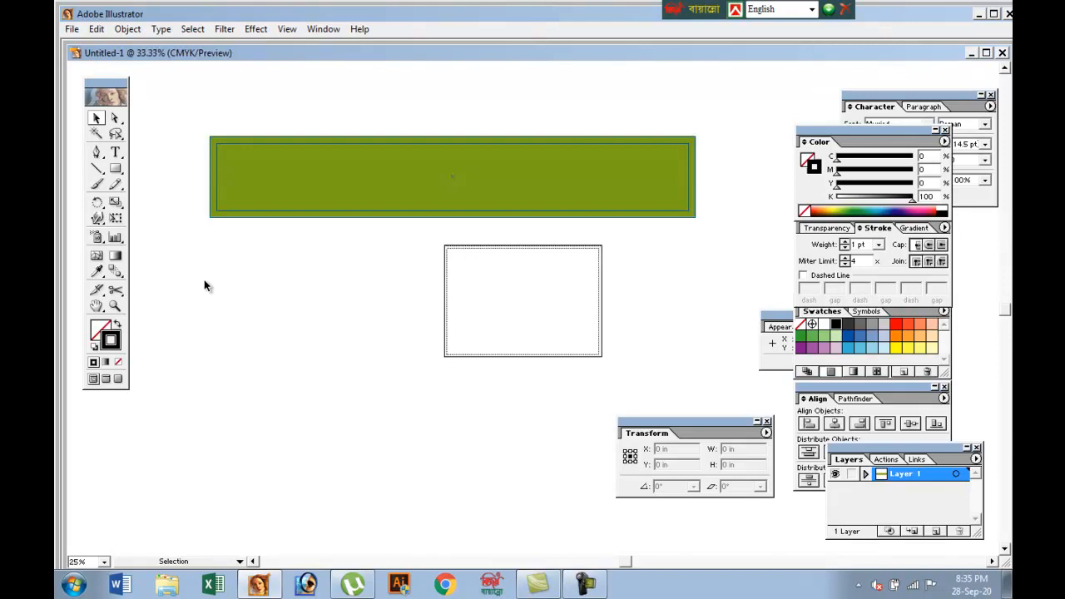
Change the outer banner rectangle's fill to yellow (Y 100) with no stroke
{"action": "key", "text": "ctrl+plus"}
{"action": "left_click_drag", "start_coordinate": [272, 299], "coordinate": [275, 335]}
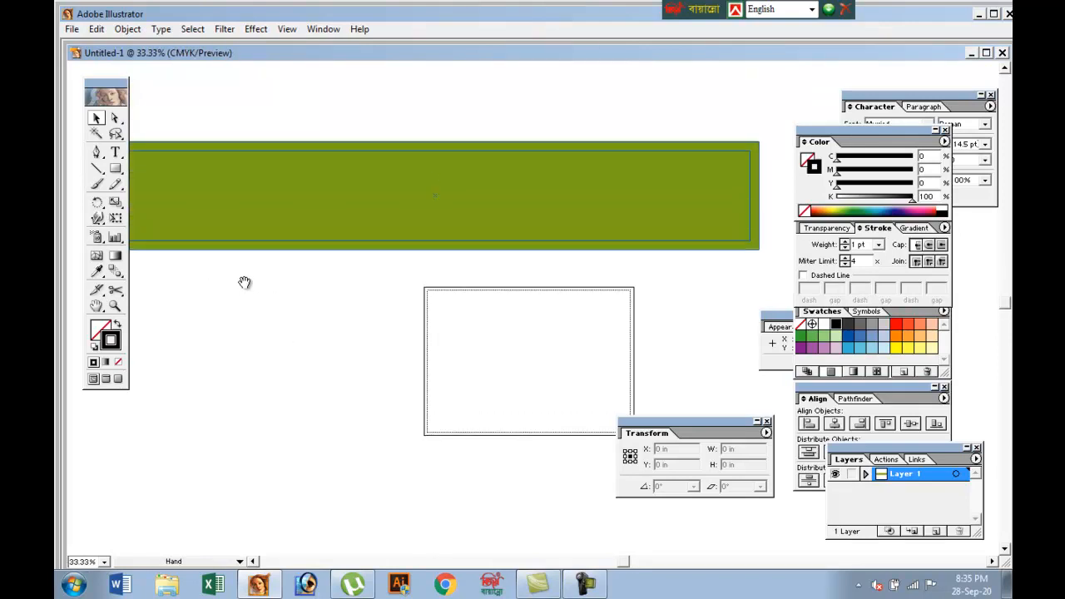
{"action": "mouse_move", "coordinate": [244, 283]}
{"action": "left_mouse_down"}
{"action": "mouse_move", "coordinate": [298, 333]}
{"action": "mouse_move", "coordinate": [282, 337]}
{"action": "left_mouse_up"}
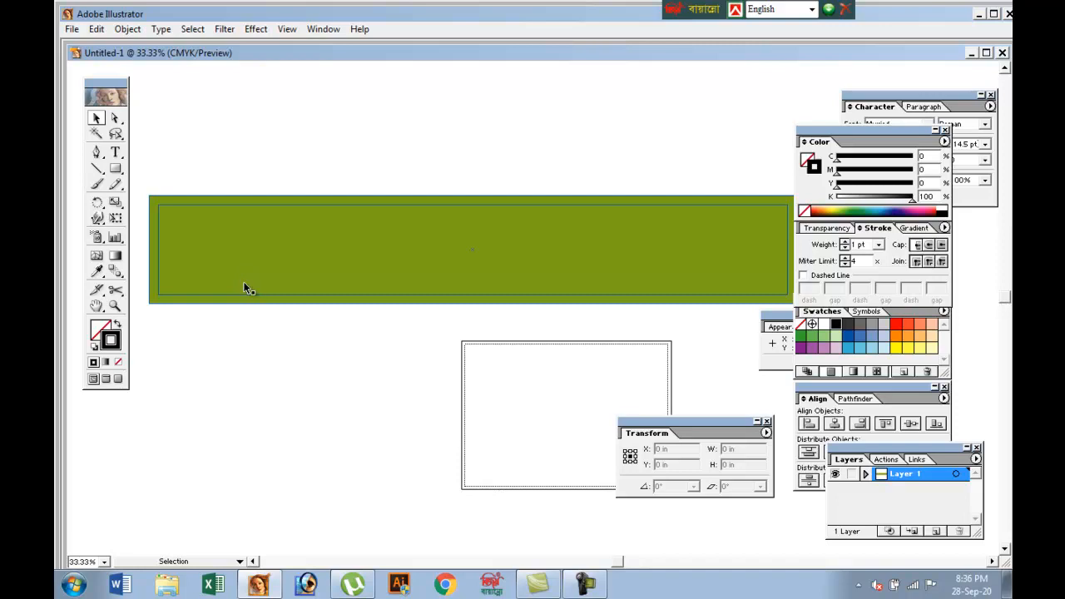
{"action": "left_click", "coordinate": [243, 282]}
{"action": "key", "text": "slash"}
{"action": "key", "text": "x"}
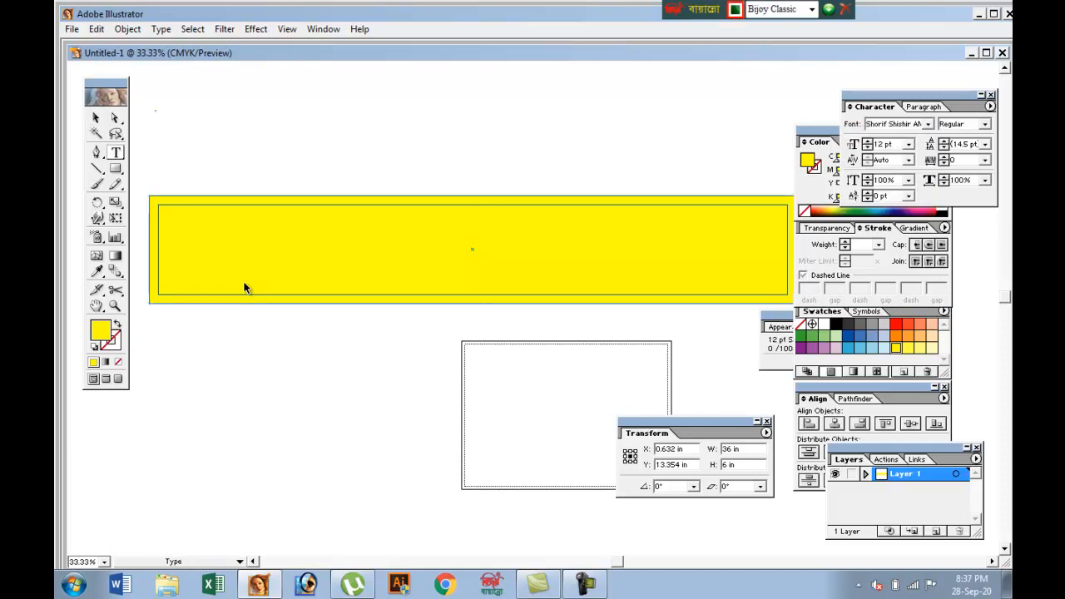
Draw a wide text box above the yellow banner and set its font size to 20 pt
{"action": "left_click_drag", "start_coordinate": [156, 111], "coordinate": [567, 169]}
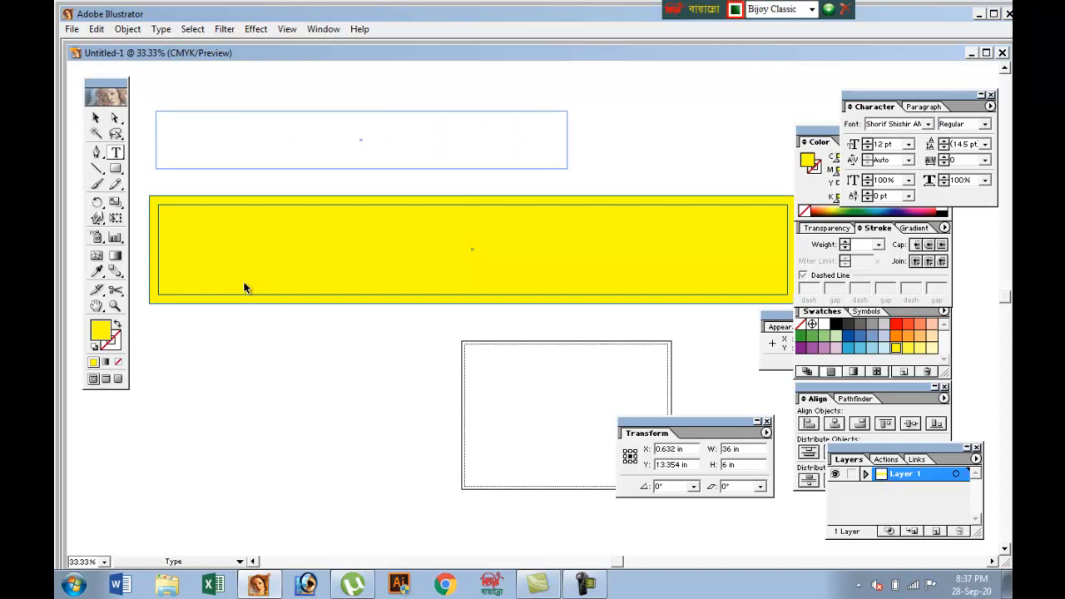
{"action": "key", "text": "ctrl+grave"}
{"action": "type", "text": "20"}
{"action": "key", "text": "Return"}
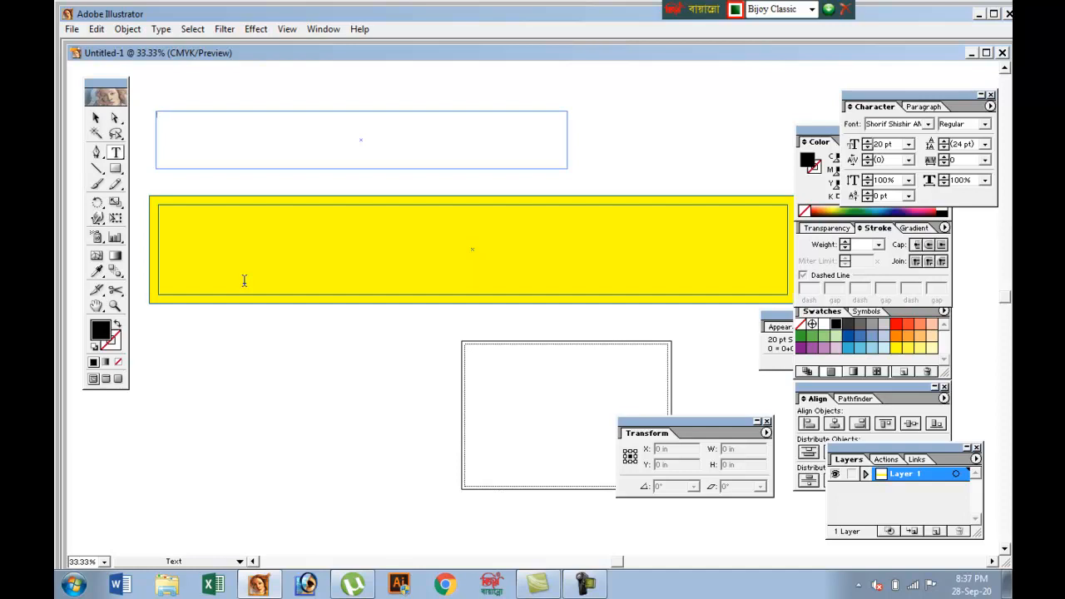
Set the view magnification to 50% and bring the banner's start and the text box into view
{"action": "key", "text": "ctrl+alt+b"}
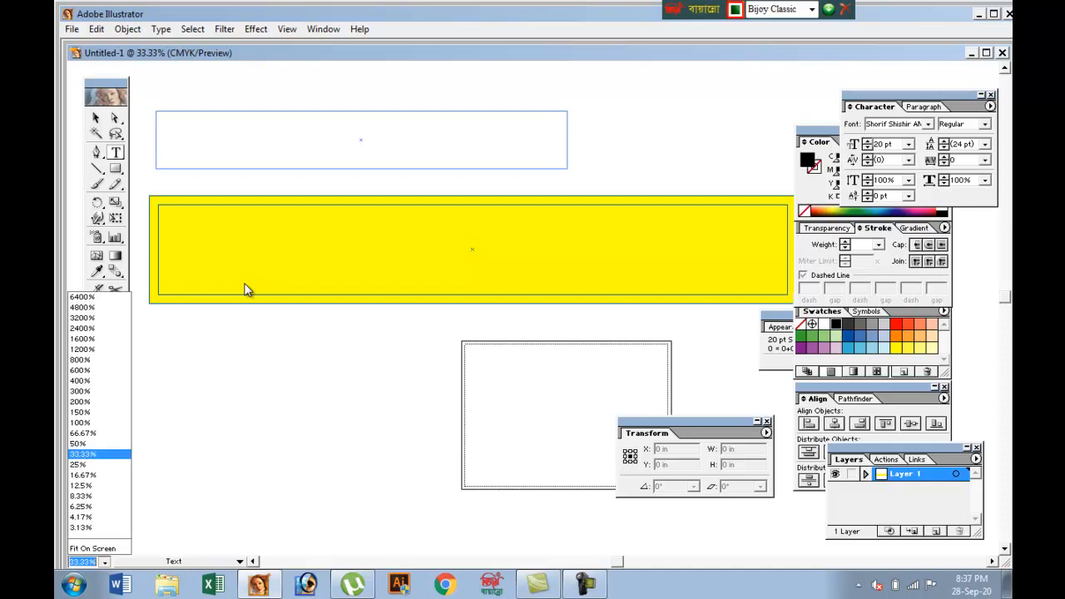
{"action": "key", "text": "Up"}
{"action": "key", "text": "Up"}
{"action": "key", "text": "Up"}
{"action": "key", "text": "Up"}
{"action": "key", "text": "Up"}
{"action": "key", "text": "Up"}
{"action": "key", "text": "Up"}
{"action": "key", "text": "Up"}
{"action": "key", "text": "Up"}
{"action": "key", "text": "Up"}
{"action": "key", "text": "Up"}
{"action": "key", "text": "Up"}
{"action": "key", "text": "Up"}
{"action": "key", "text": "Up"}
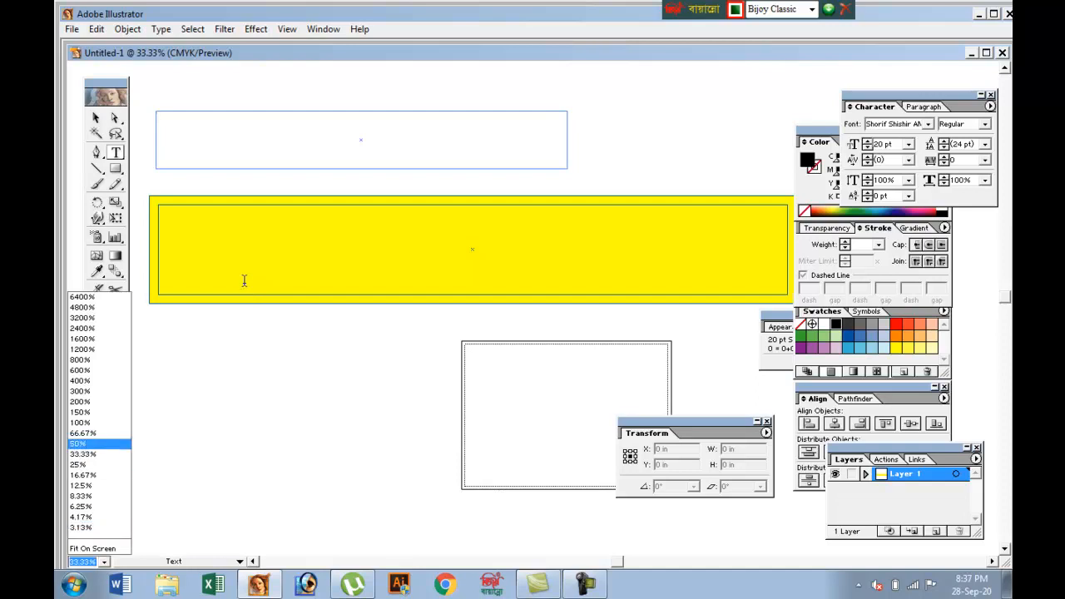
{"action": "key", "text": "Down"}
{"action": "key", "text": "Return"}
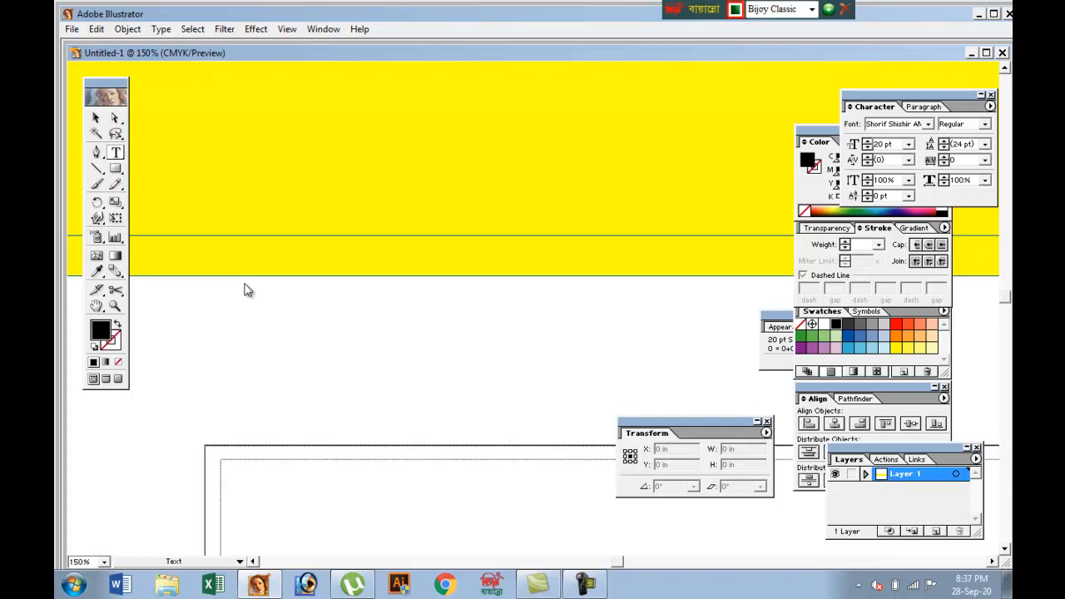
{"action": "key", "text": "alt+Down"}
{"action": "key", "text": "Up"}
{"action": "key", "text": "Up"}
{"action": "key", "text": "Up"}
{"action": "key", "text": "Up"}
{"action": "key", "text": "Up"}
{"action": "key", "text": "Up"}
{"action": "key", "text": "Up"}
{"action": "key", "text": "Up"}
{"action": "key", "text": "Up"}
{"action": "key", "text": "Up"}
{"action": "key", "text": "Up"}
{"action": "key", "text": "Down"}
{"action": "key", "text": "Return"}
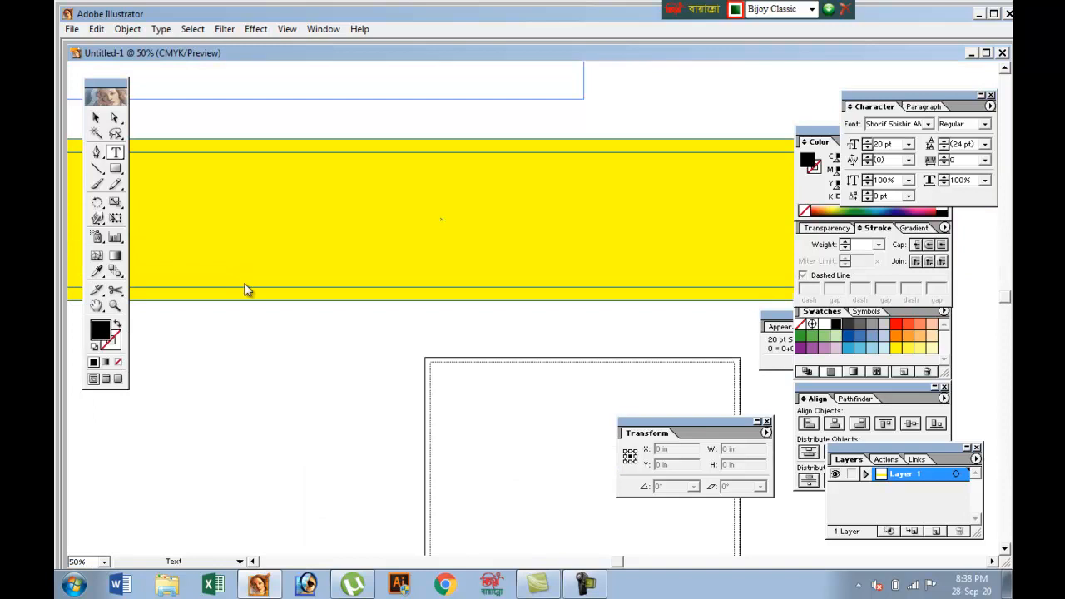
{"action": "scroll", "coordinate": [244, 290], "scroll_direction": "left", "scroll_amount": 5}
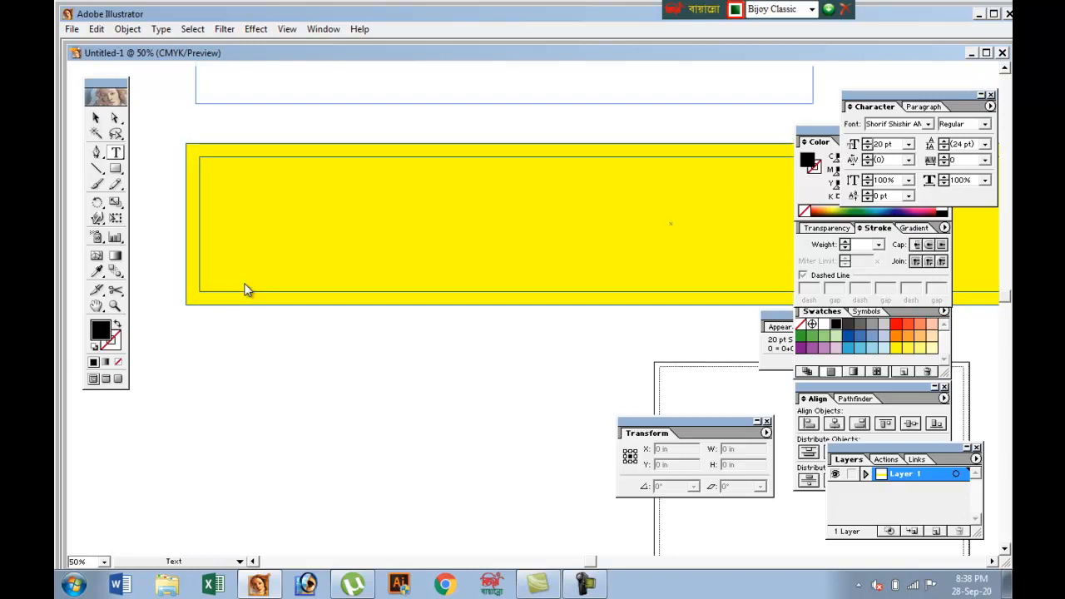
{"action": "scroll", "coordinate": [244, 290], "scroll_direction": "up", "scroll_amount": 7}
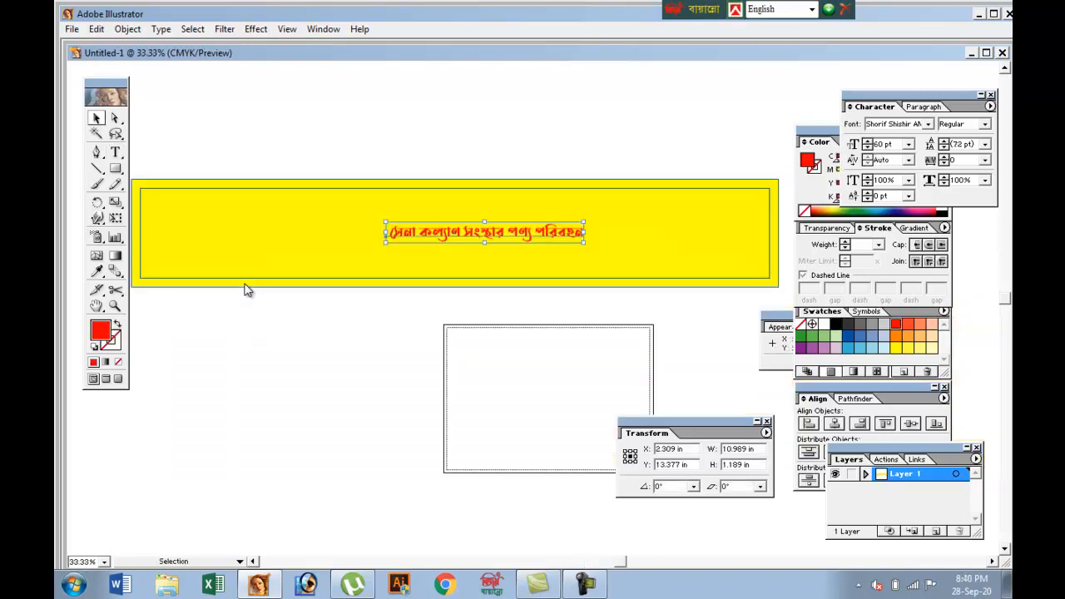
Enlarge the red Bengali text on the banner to 200 pt, trying 100 pt first
{"action": "key", "text": "ctrl+grave"}
{"action": "type", "text": "100"}
{"action": "key", "text": "Return"}
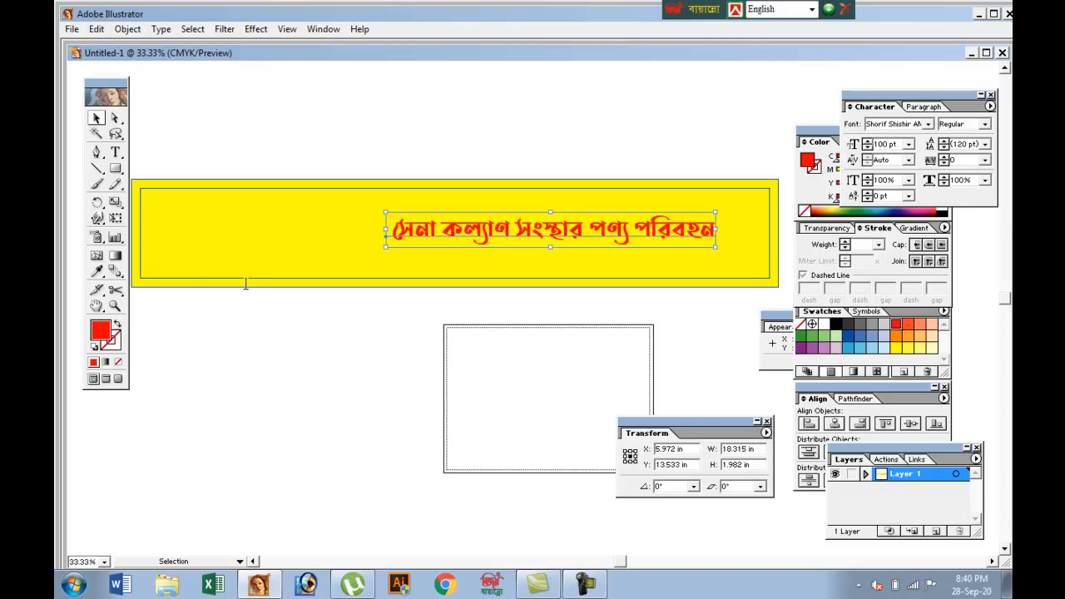
{"action": "key", "text": "ctrl+grave"}
{"action": "type", "text": "200"}
{"action": "key", "text": "Return"}
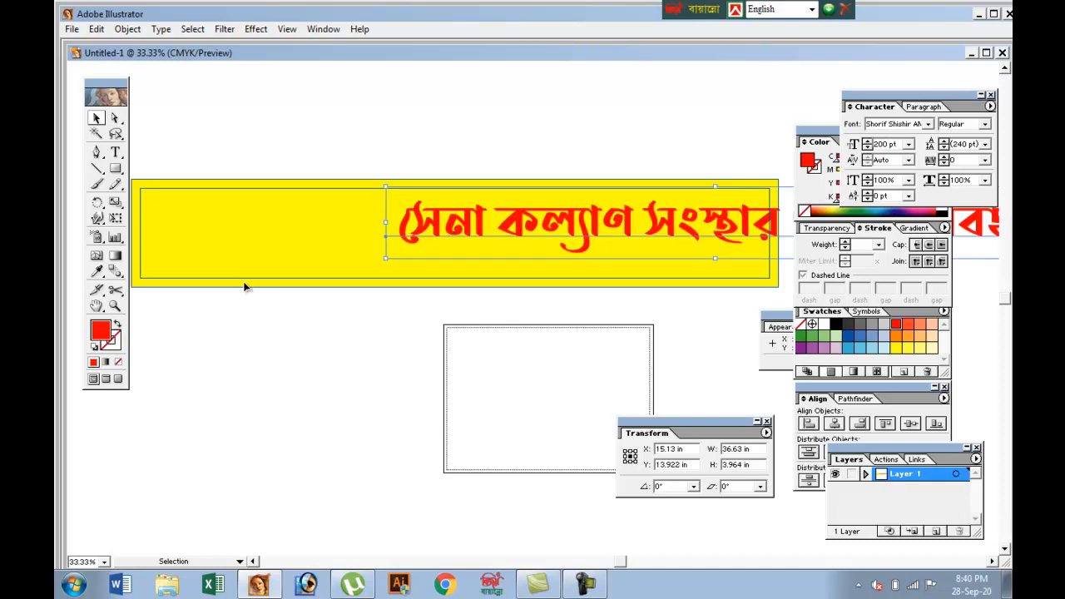
Shift the red text left until it is roughly centred across the yellow banner, and select the banner rectangle
{"action": "left_click_drag", "start_coordinate": [470, 222], "coordinate": [247, 237]}
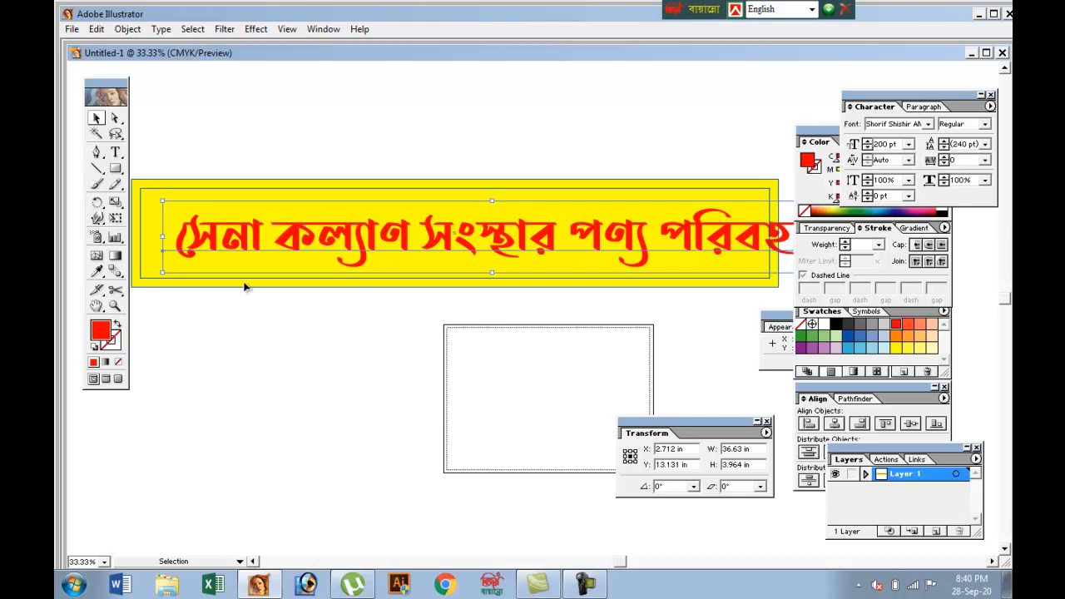
{"action": "key", "text": "ctrl+minus"}
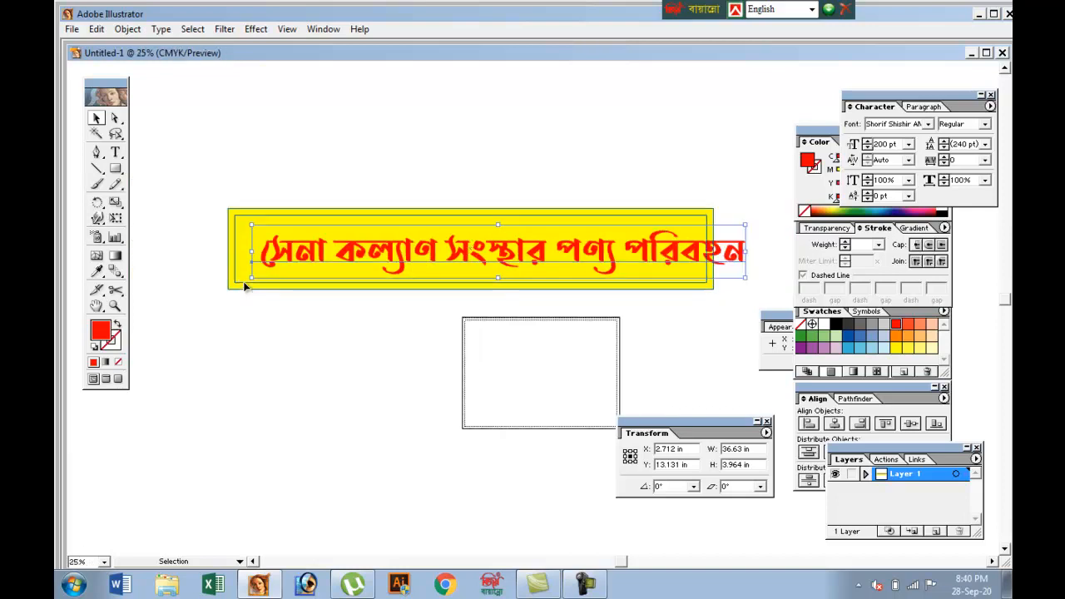
{"action": "key", "text": "shift+Left"}
{"action": "key", "text": "shift+Left"}
{"action": "key", "text": "shift+Left"}
{"action": "key", "text": "shift+Left"}
{"action": "key", "text": "shift+Left"}
{"action": "key", "text": "shift+Left"}
{"action": "key", "text": "shift+Left"}
{"action": "key", "text": "shift+Left"}
{"action": "key", "text": "shift+Left"}
{"action": "key", "text": "shift+Left"}
{"action": "key", "text": "shift+Left"}
{"action": "key", "text": "shift+Left"}
{"action": "key", "text": "shift+Left"}
{"action": "key", "text": "shift+Left"}
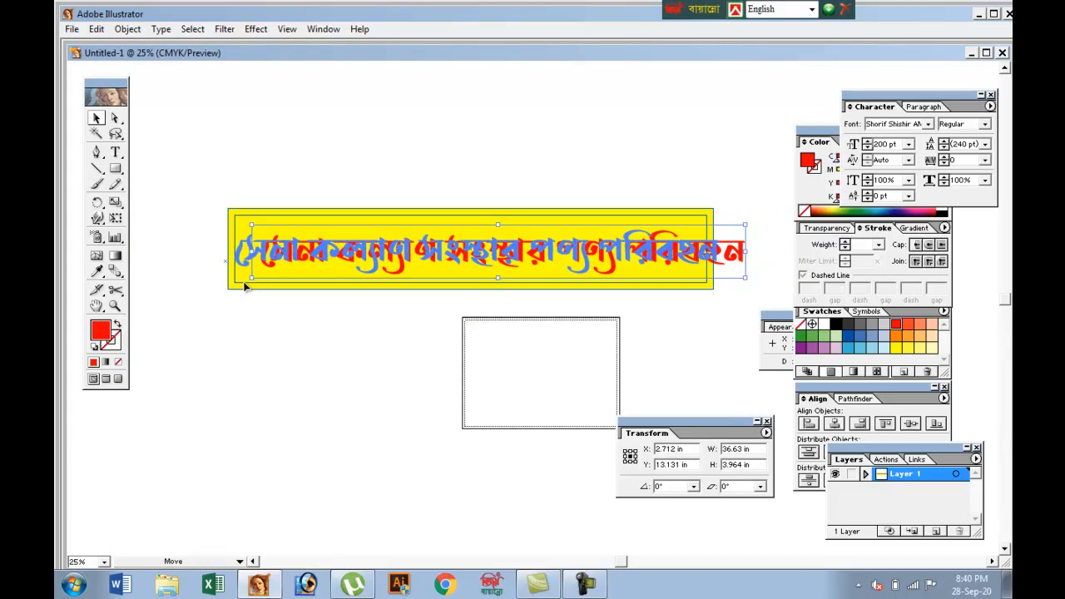
{"action": "key", "text": "shift+Left"}
{"action": "key", "text": "shift+Left"}
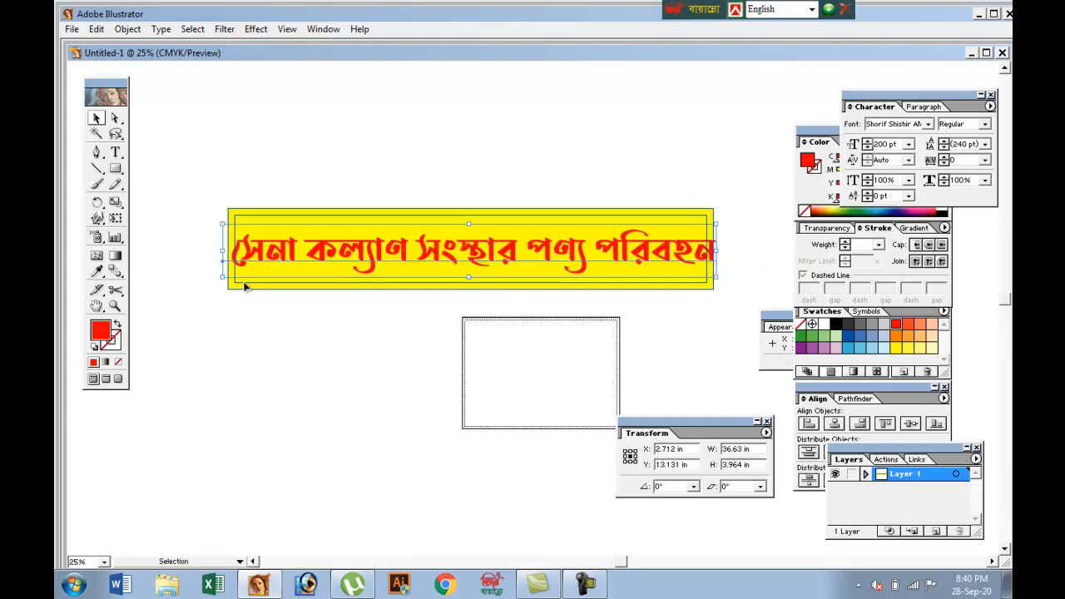
{"action": "left_click", "coordinate": [244, 286]}
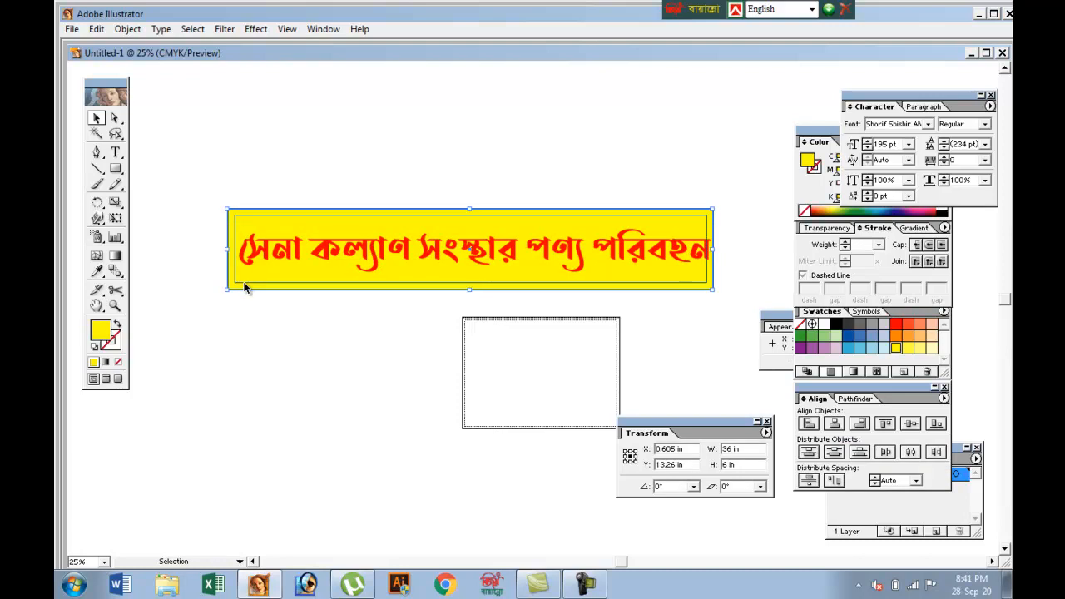
Try deleting the yellow banner rectangle behind the text and undo the deletion
{"action": "key", "text": "Delete"}
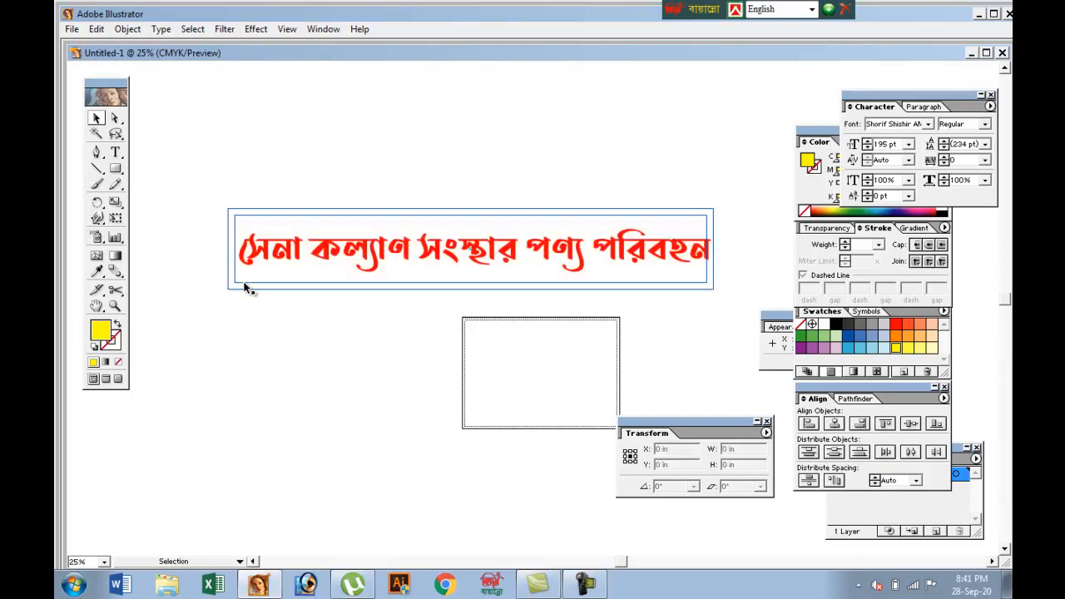
{"action": "key", "text": "ctrl+z"}
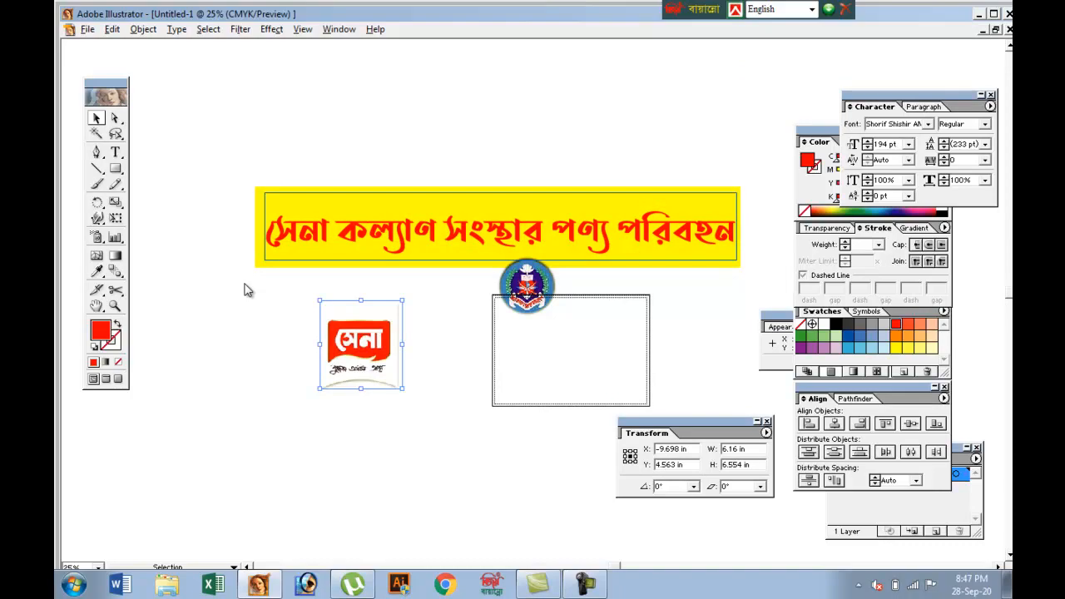
Start saving the document and choose the Food Seba folder on Local Disk (E:) as its location
{"action": "key", "text": "alt+f"}
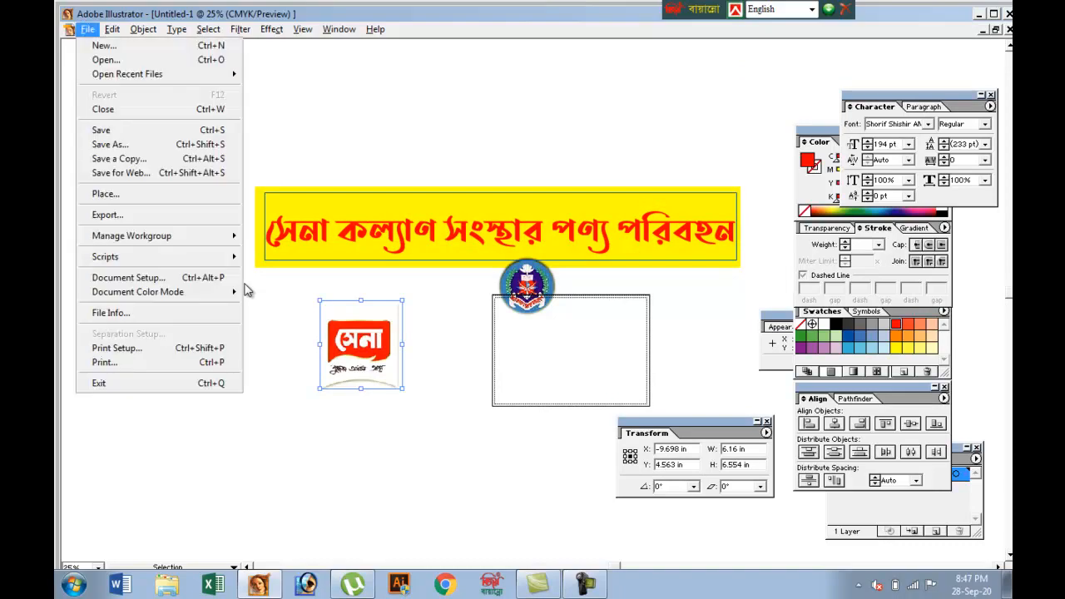
{"action": "key", "text": "s"}
{"action": "key", "text": "Return"}
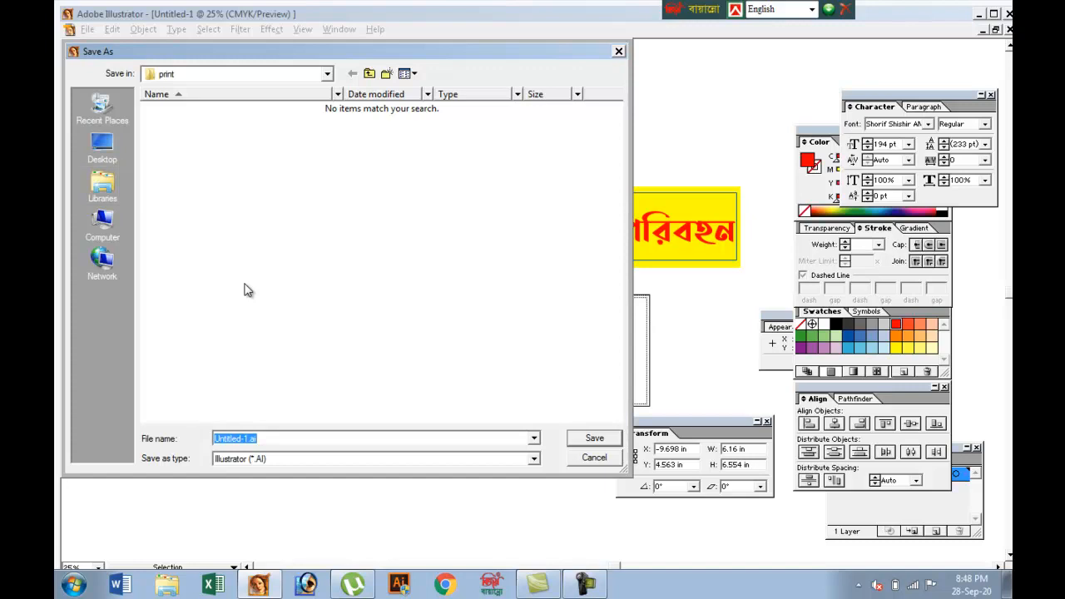
{"action": "left_click", "coordinate": [102, 225]}
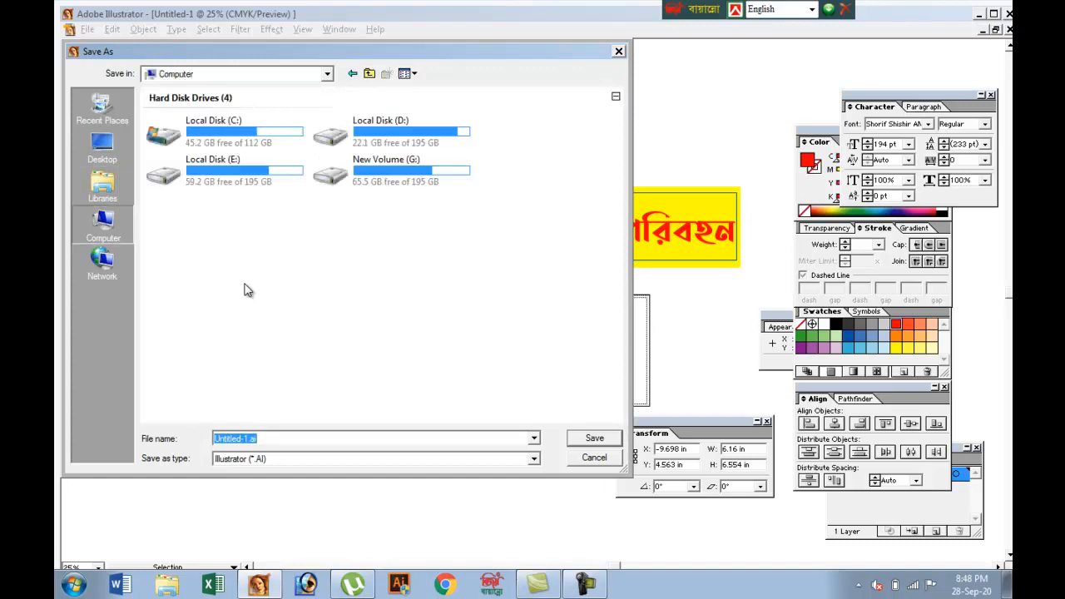
{"action": "double_click", "coordinate": [225, 169]}
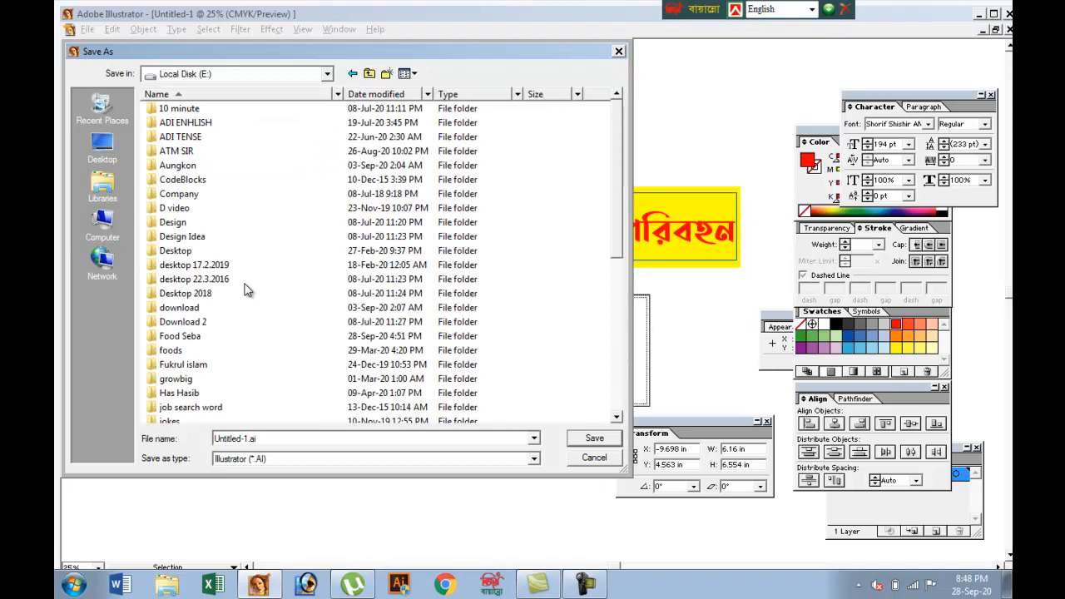
{"action": "key", "text": "d"}
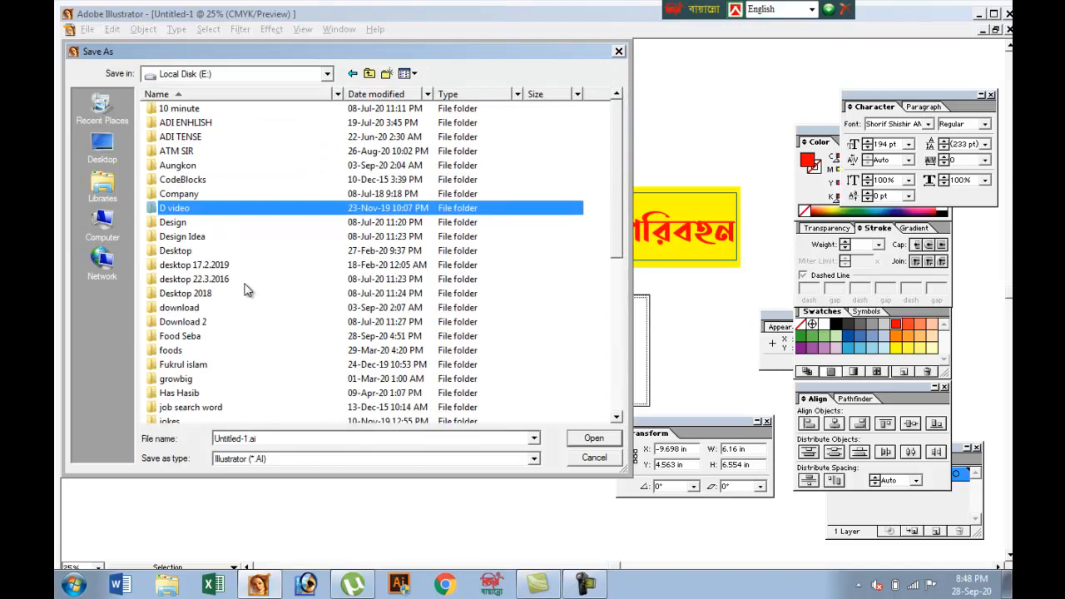
{"action": "key", "text": "f"}
{"action": "key", "text": "Return"}
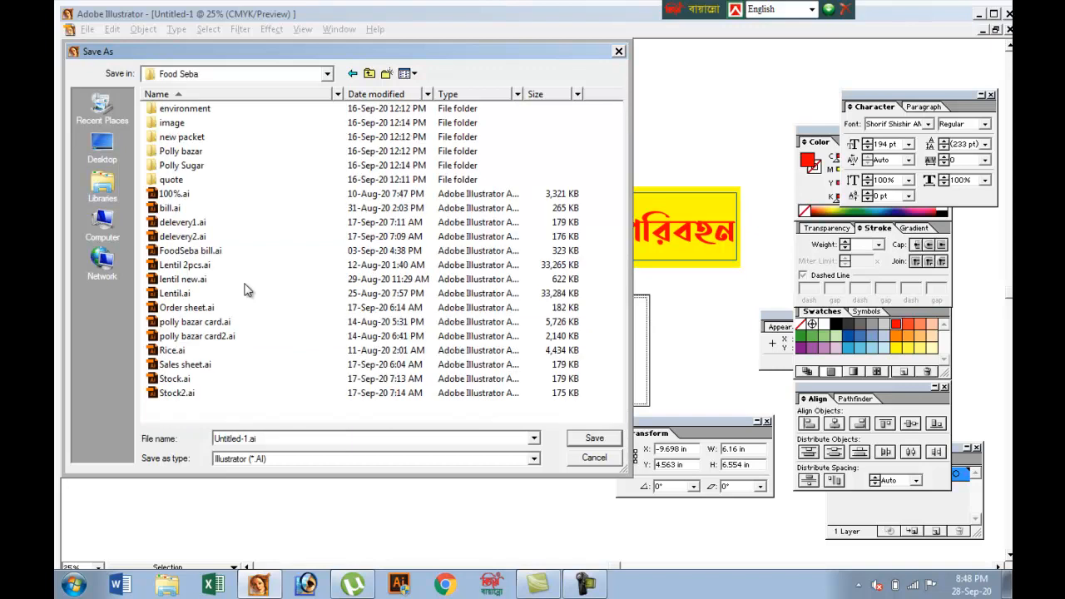
Name the file bennar.ai and save it in Illustrator format with Illustrator 10 compatibility
{"action": "key", "text": "Tab"}
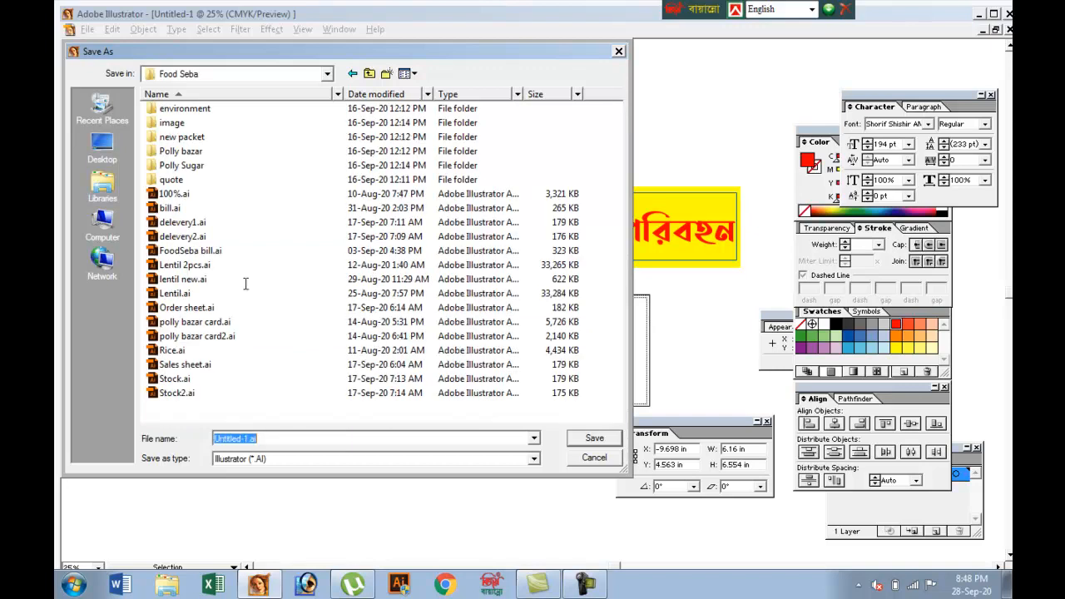
{"action": "key", "text": "Right"}
{"action": "key", "text": "shift+Left"}
{"action": "key", "text": "shift+Left"}
{"action": "key", "text": "shift+Left"}
{"action": "key", "text": "shift+Left"}
{"action": "key", "text": "shift+Left"}
{"action": "key", "text": "shift+Left"}
{"action": "key", "text": "shift+Left"}
{"action": "key", "text": "shift+Left"}
{"action": "key", "text": "shift+Left"}
{"action": "key", "text": "shift+Left"}
{"action": "type", "text": "b"}
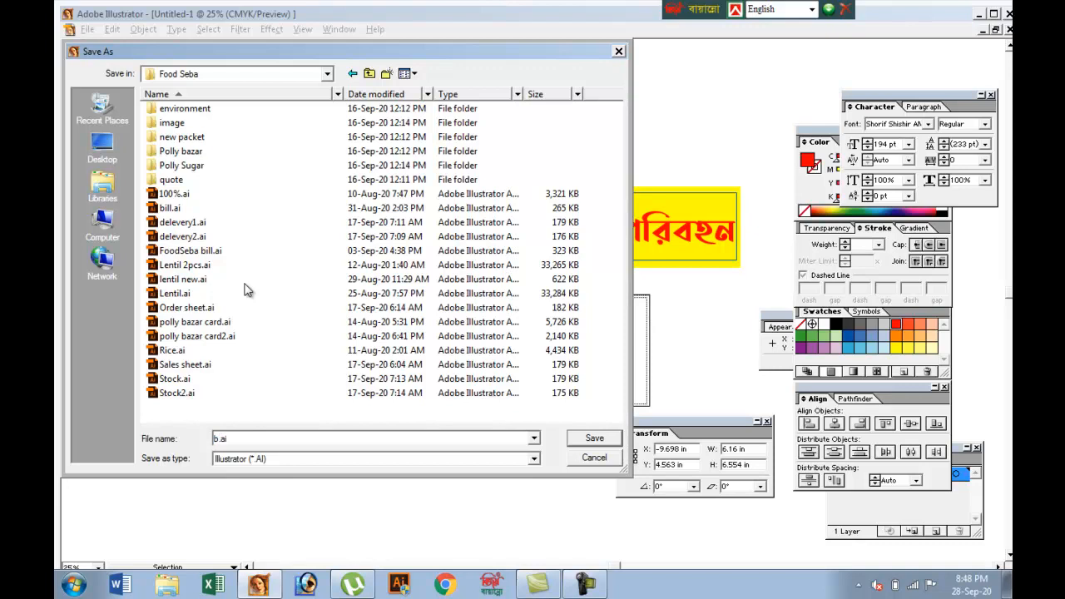
{"action": "type", "text": "ennar"}
{"action": "key", "text": "Return"}
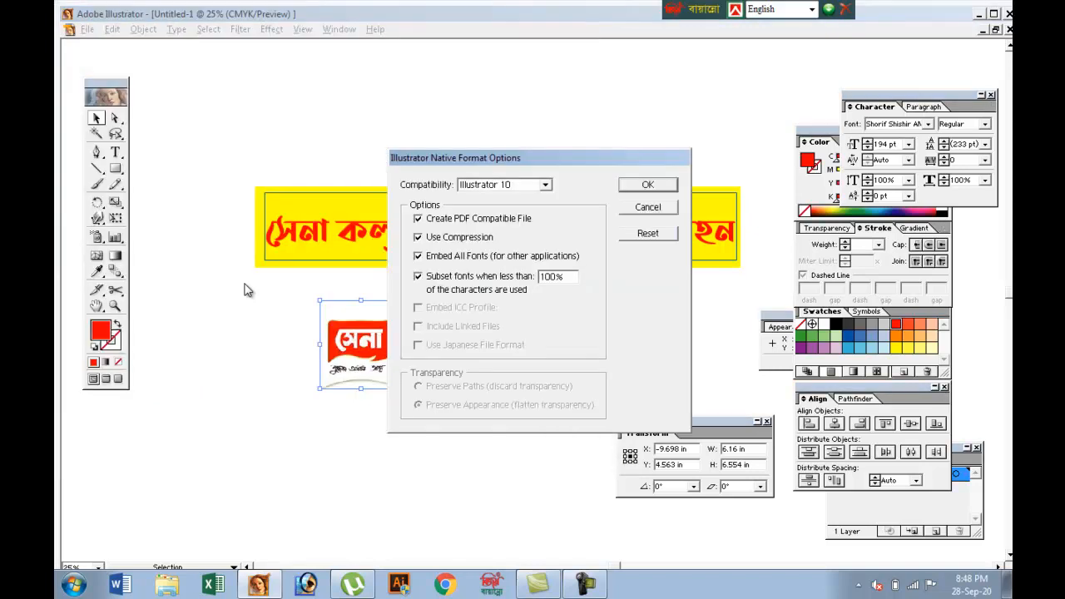
{"action": "key", "text": "Return"}
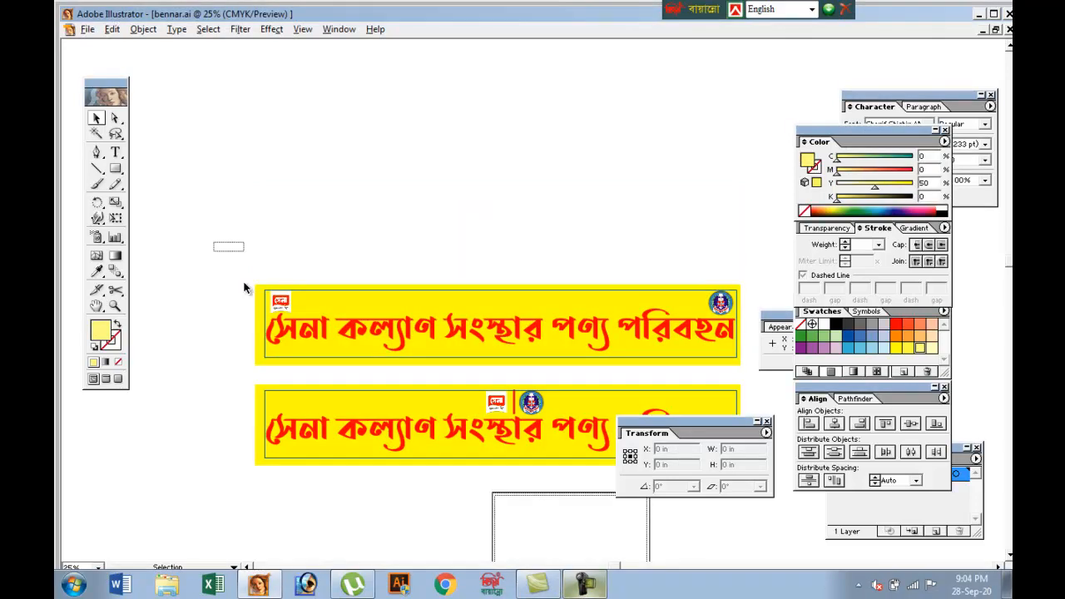
Duplicate the banner that has a logo in each upper corner, placing the copy directly above the original
{"action": "scroll", "coordinate": [244, 287], "scroll_direction": "right", "scroll_amount": 5}
{"action": "left_click", "coordinate": [244, 287]}
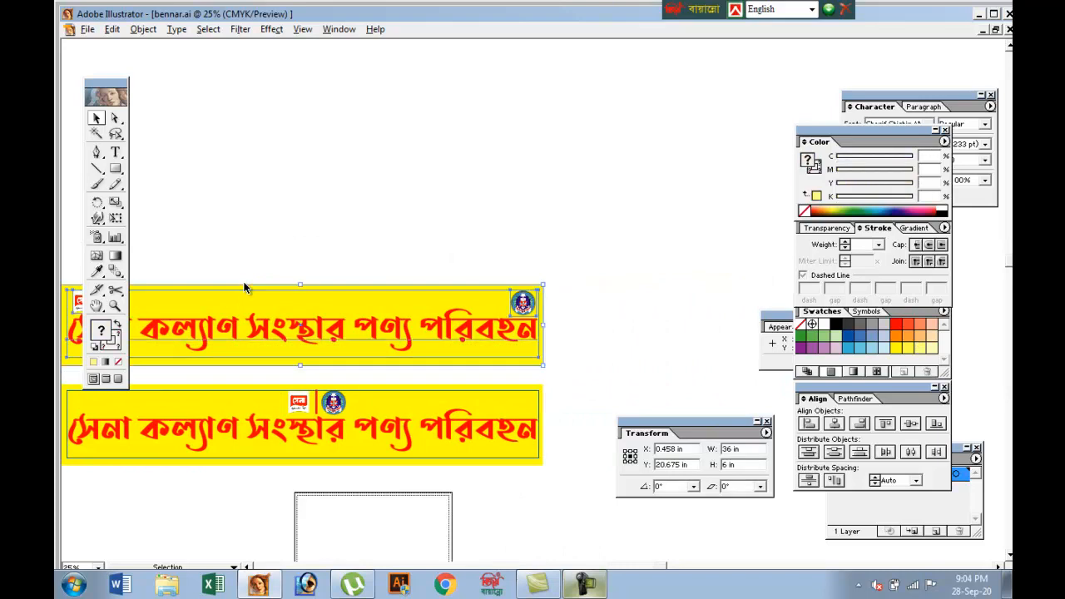
{"action": "scroll", "coordinate": [244, 288], "scroll_direction": "left", "scroll_amount": 4}
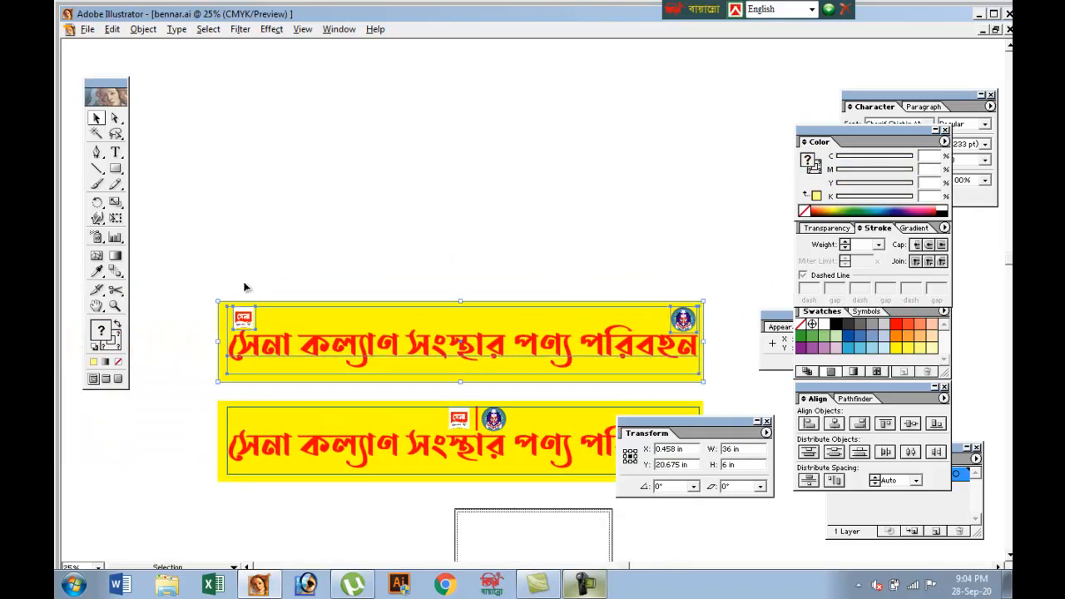
{"action": "left_click_drag", "start_coordinate": [460, 341], "coordinate": [449, 242]}
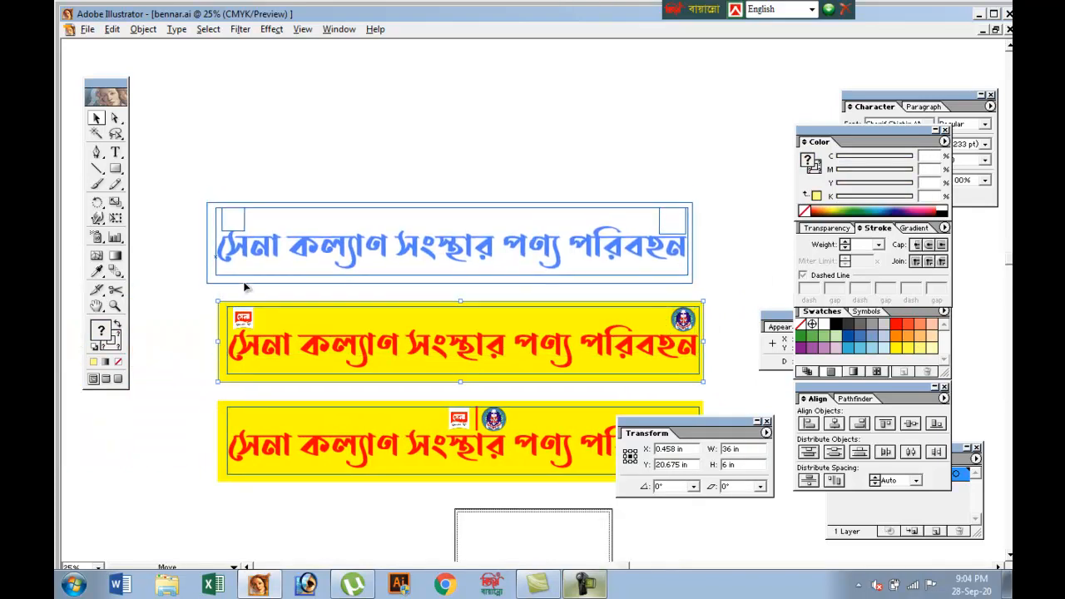
{"action": "left_click_drag", "start_coordinate": [244, 288], "coordinate": [244, 288]}
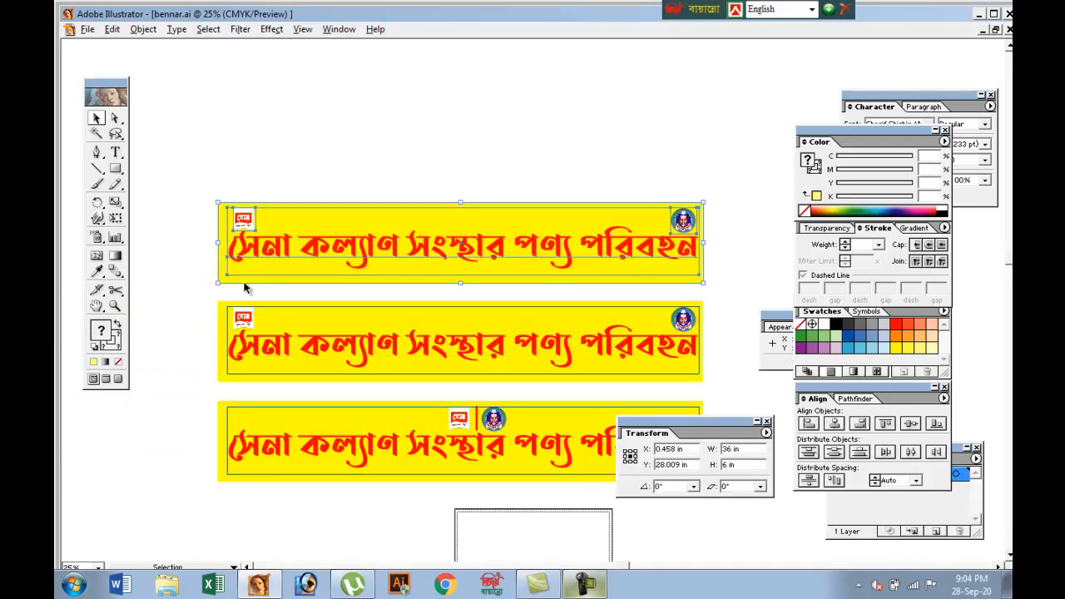
Lighten the duplicated banner's background by setting its yellow value to 50%
{"action": "left_click", "coordinate": [244, 287]}
{"action": "left_click", "coordinate": [245, 284]}
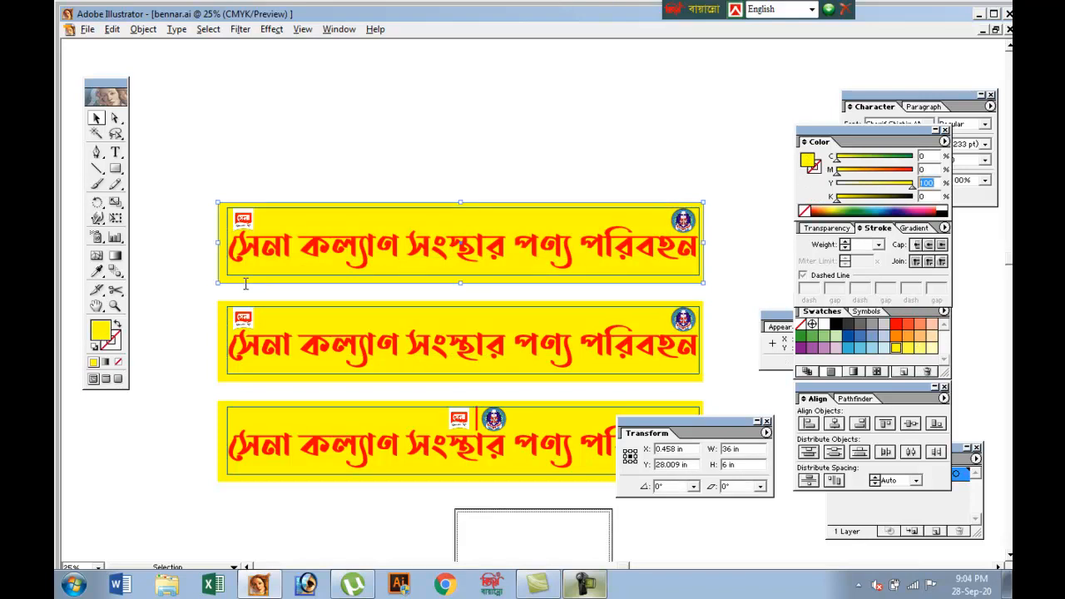
{"action": "type", "text": "50"}
{"action": "key", "text": "Return"}
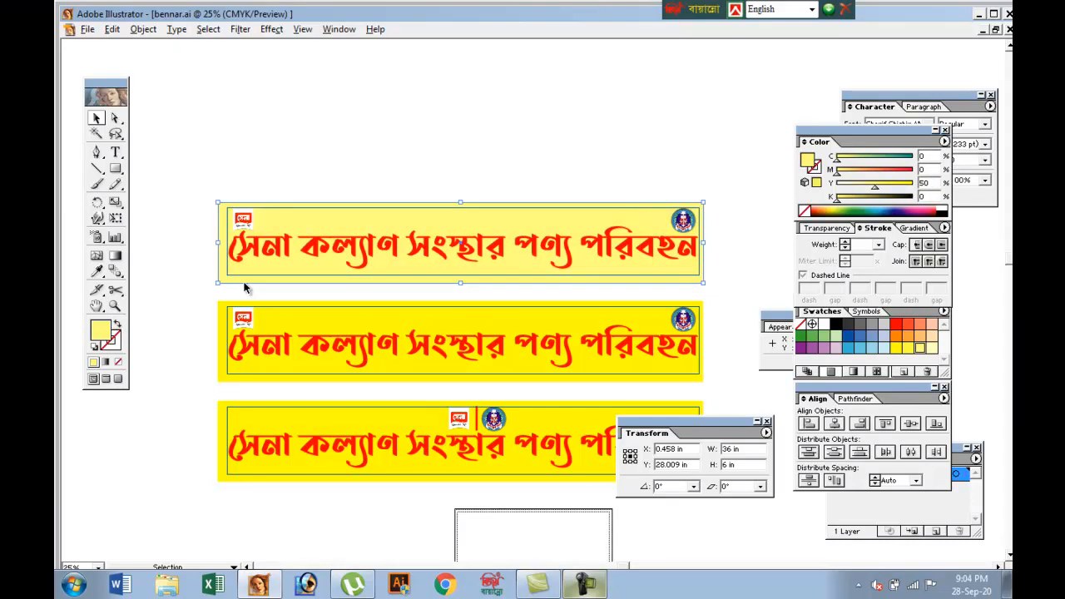
{"action": "left_click", "coordinate": [246, 288]}
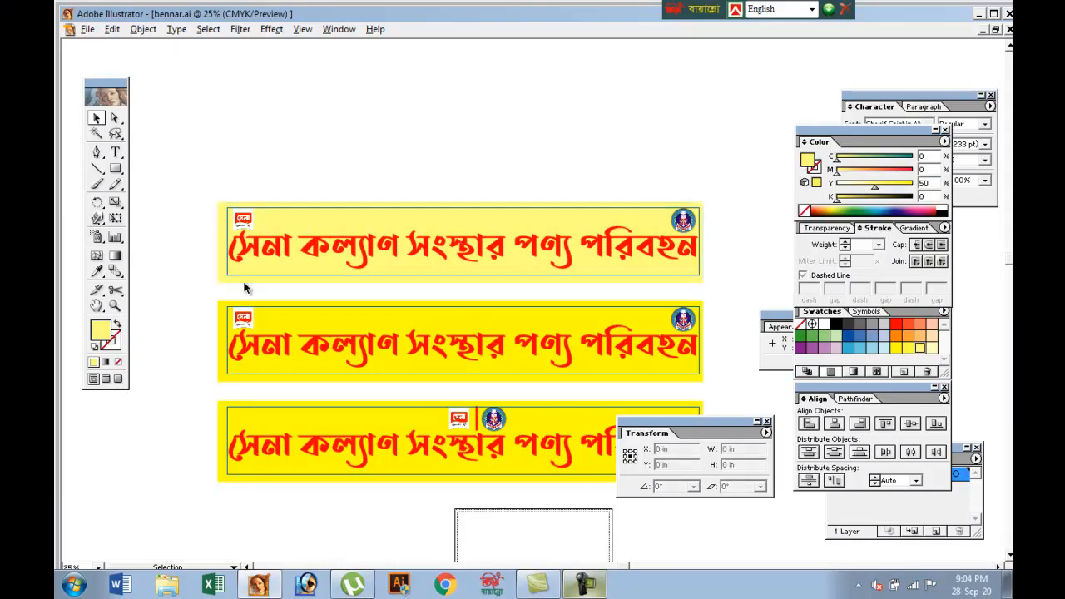
Save the changes to bennar.ai with all three banner versions in it
{"action": "key", "text": "ctrl+plus"}
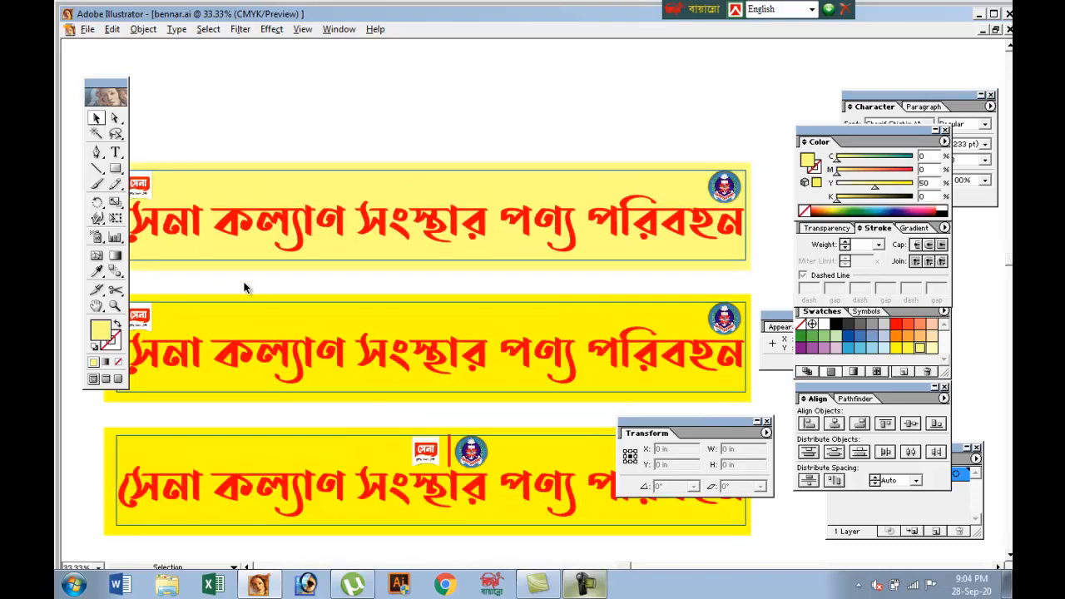
{"action": "key", "text": "space"}
{"action": "left_click_drag", "start_coordinate": [244, 283], "coordinate": [226, 266]}
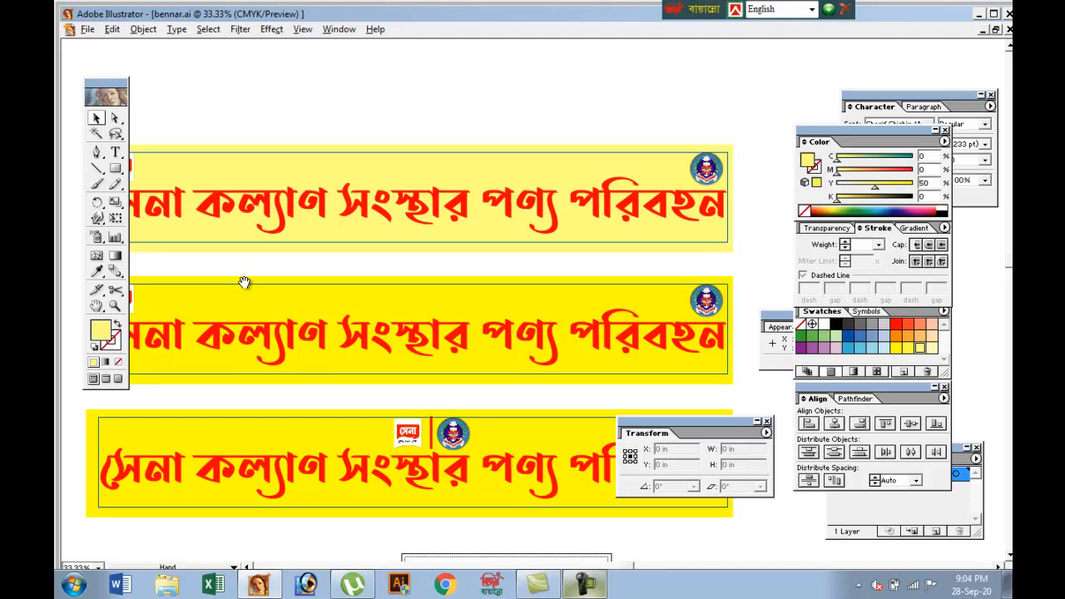
{"action": "scroll", "coordinate": [244, 284], "scroll_direction": "left", "scroll_amount": 5}
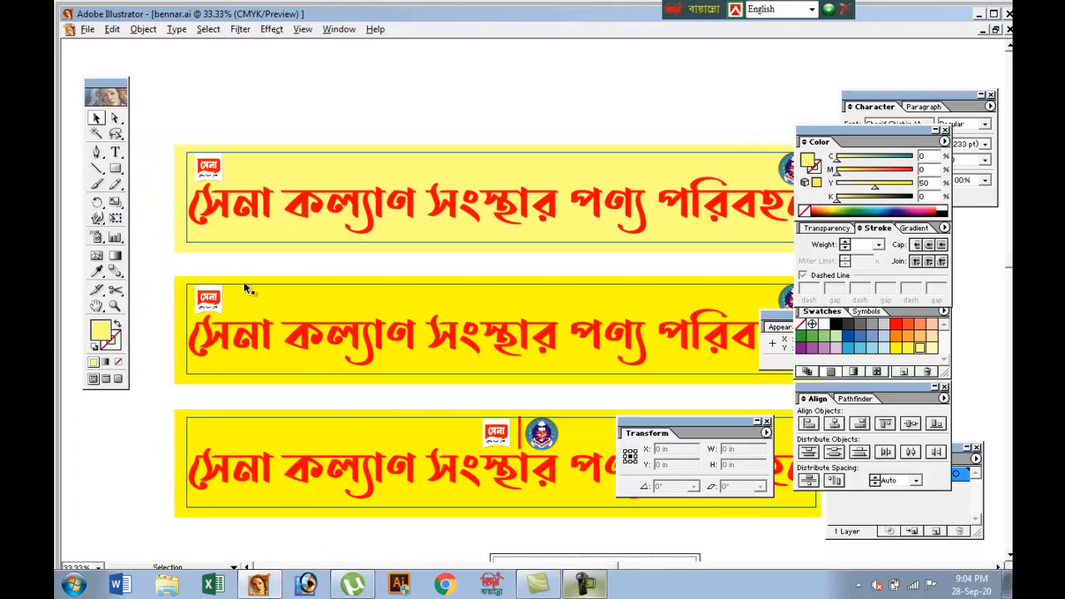
{"action": "key", "text": "F10"}
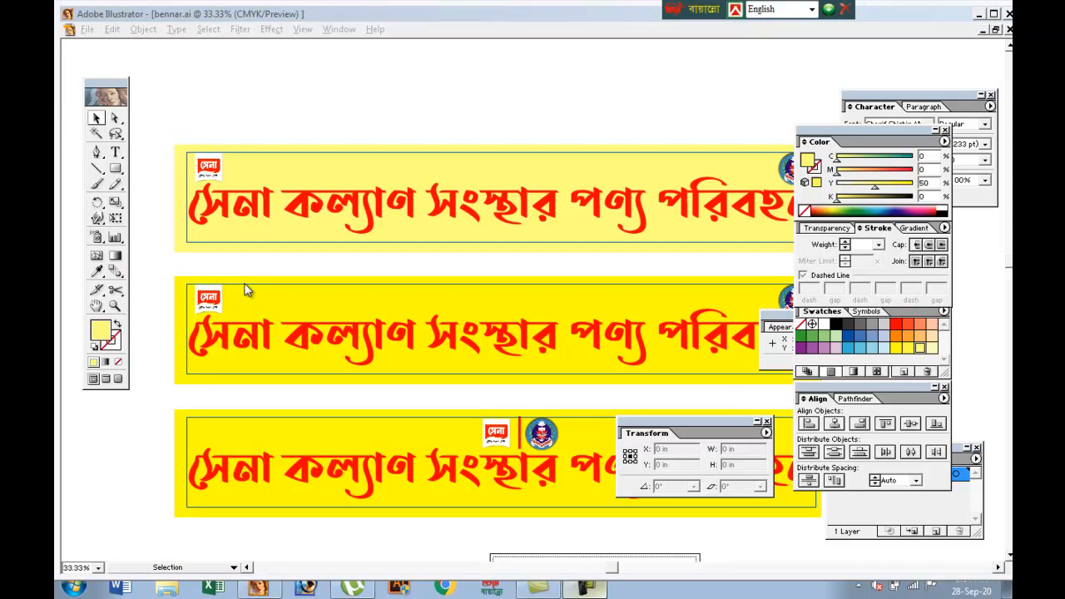
{"action": "key", "text": "ctrl+s"}
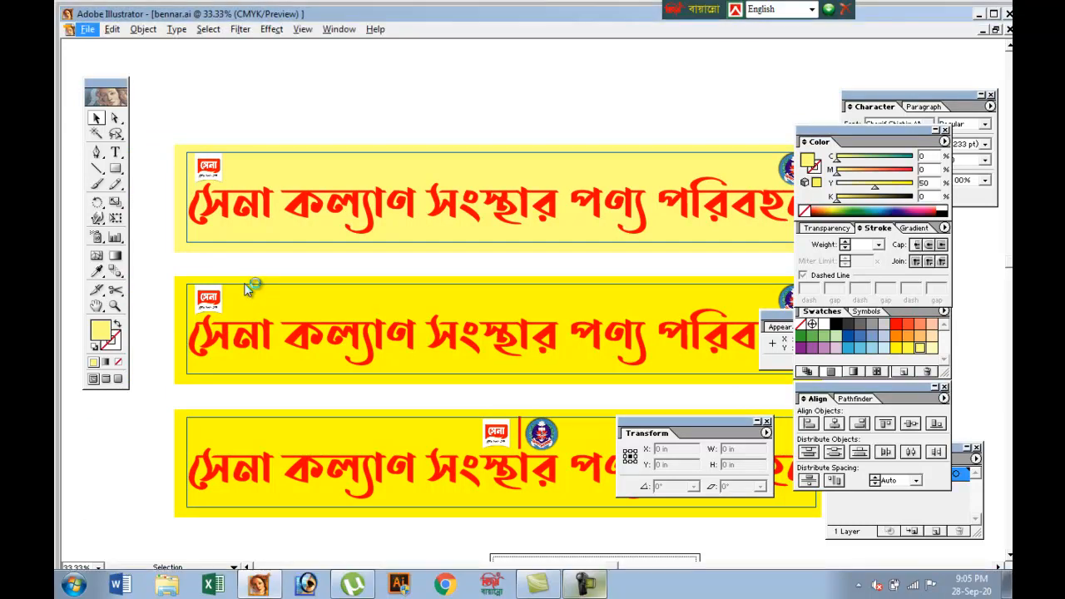
{"action": "key", "text": "alt+f"}
{"action": "key", "text": "Down"}
{"action": "key", "text": "Down"}
{"action": "key", "text": "Down"}
{"action": "key", "text": "Down"}
{"action": "key", "text": "Down"}
{"action": "key", "text": "Down"}
{"action": "key", "text": "Return"}
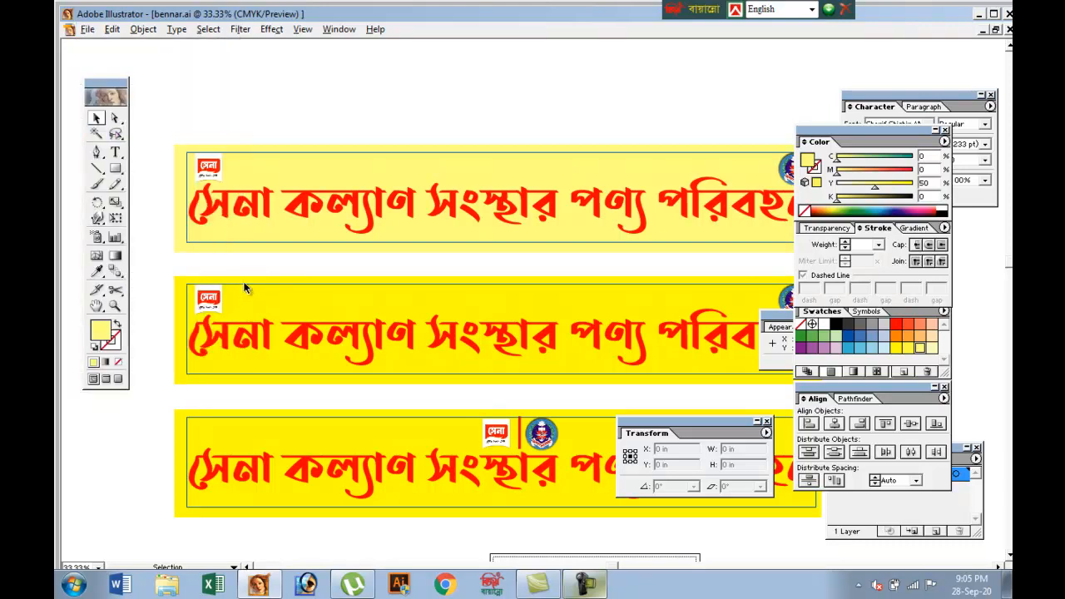
Copy the pale yellow banner with its logos and text into a new landscape A4 CMYK document
{"action": "key", "text": "ctrl+minus"}
{"action": "left_click_drag", "start_coordinate": [240, 272], "coordinate": [757, 169]}
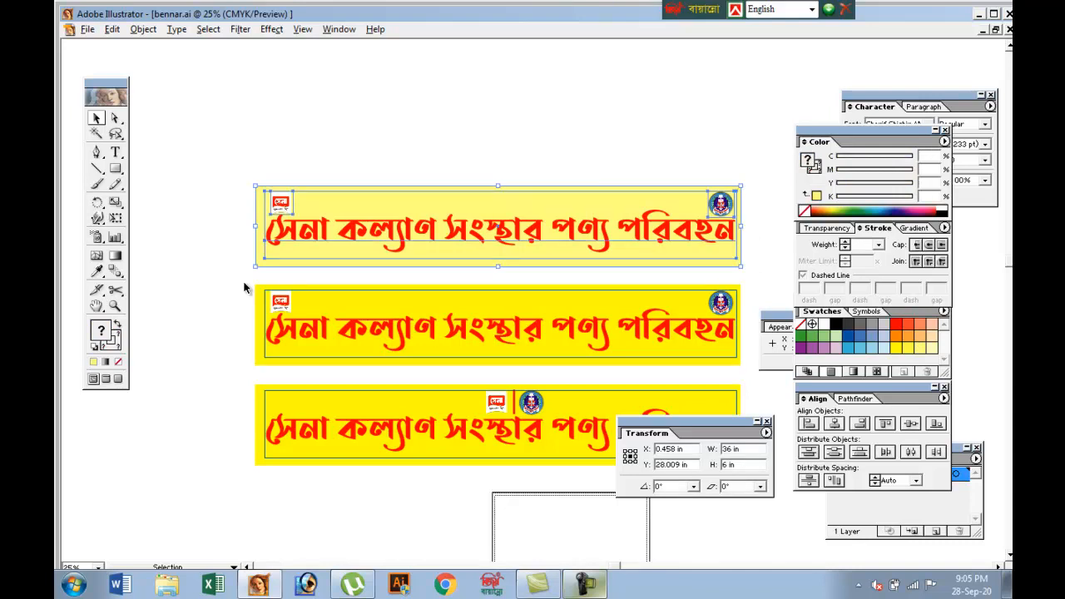
{"action": "key", "text": "ctrl+n"}
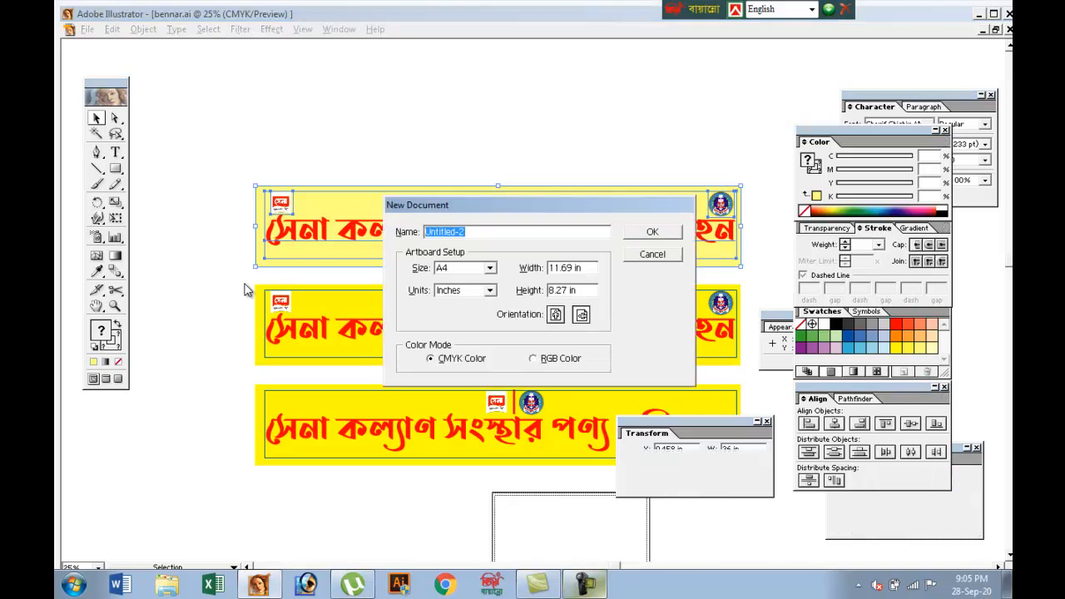
{"action": "key", "text": "Return"}
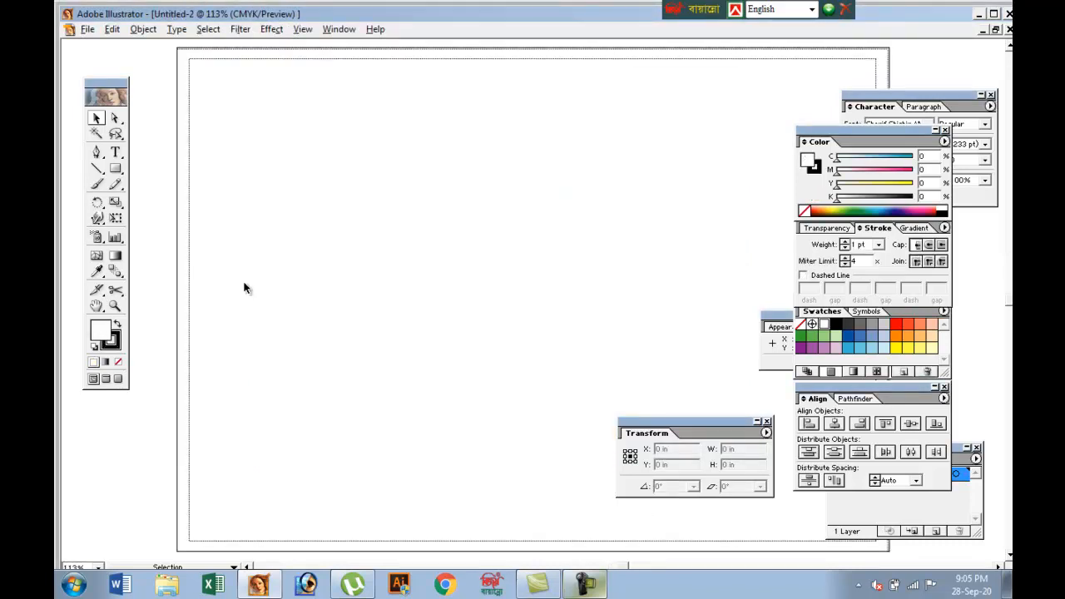
{"action": "key", "text": "ctrl+v"}
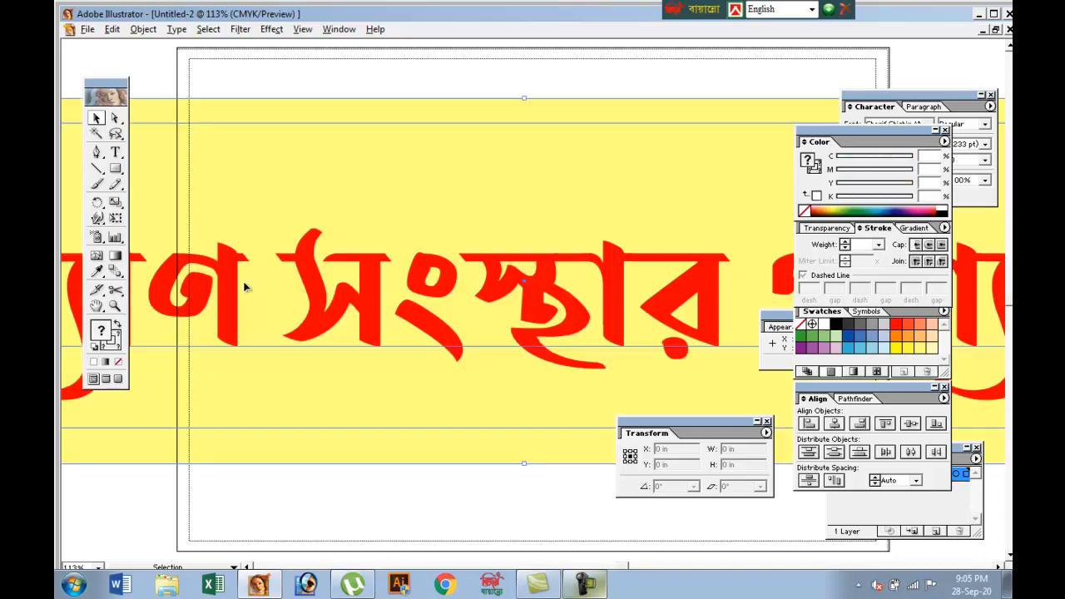
{"action": "key", "text": "ctrl+minus"}
{"action": "key", "text": "ctrl+minus"}
{"action": "key", "text": "ctrl+minus"}
{"action": "key", "text": "ctrl+minus"}
{"action": "key", "text": "ctrl+minus"}
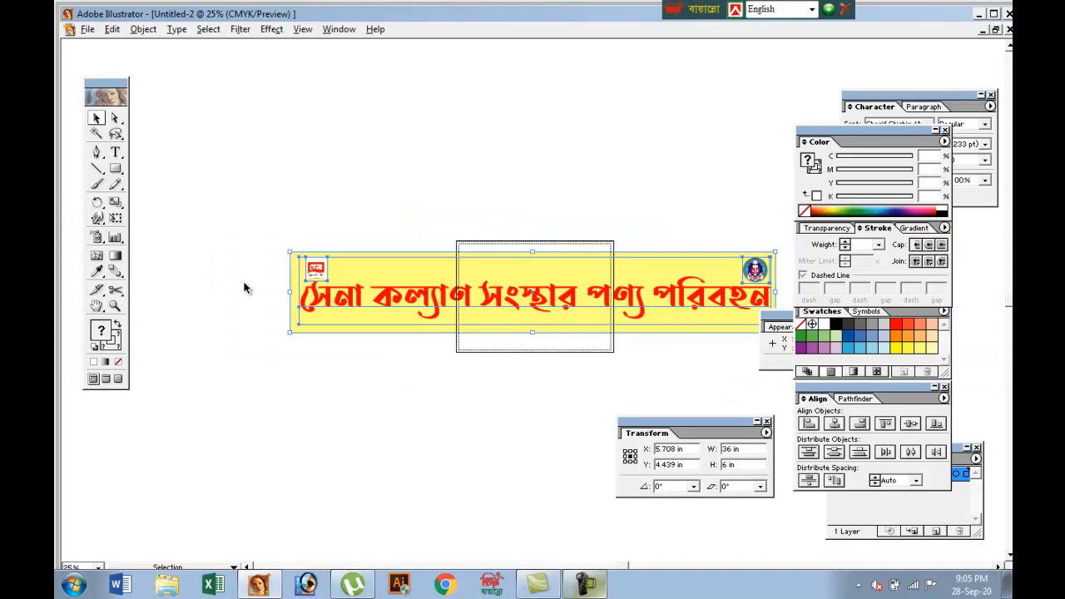
Delete the inner margin guide from the pasted banner and move the banner above the artboard, to about X 1.9 in, Y 12.6 in
{"action": "left_click", "coordinate": [244, 288]}
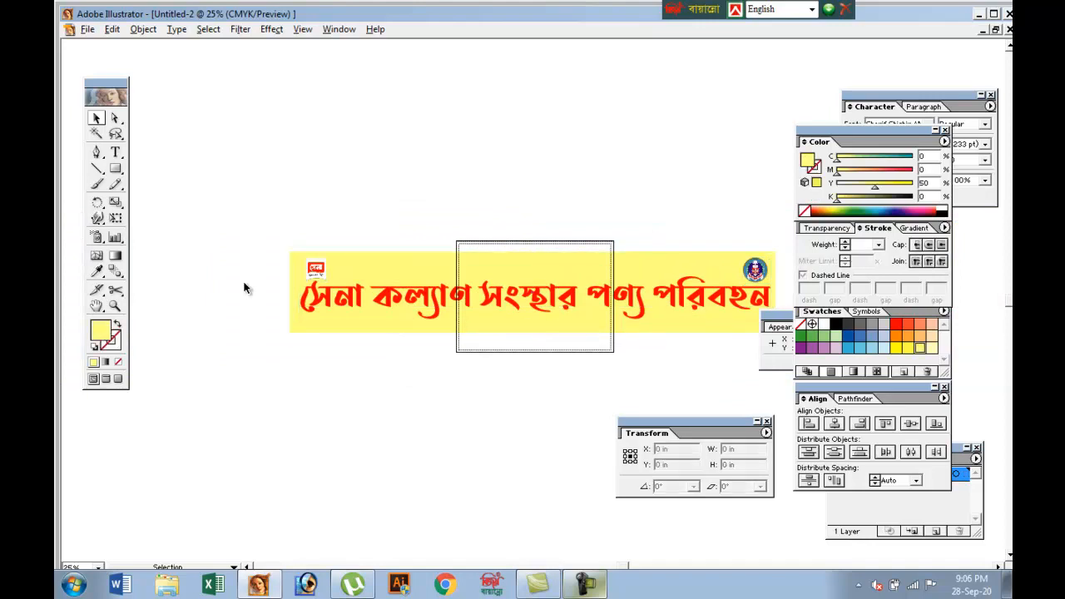
{"action": "left_click_drag", "start_coordinate": [235, 208], "coordinate": [774, 352]}
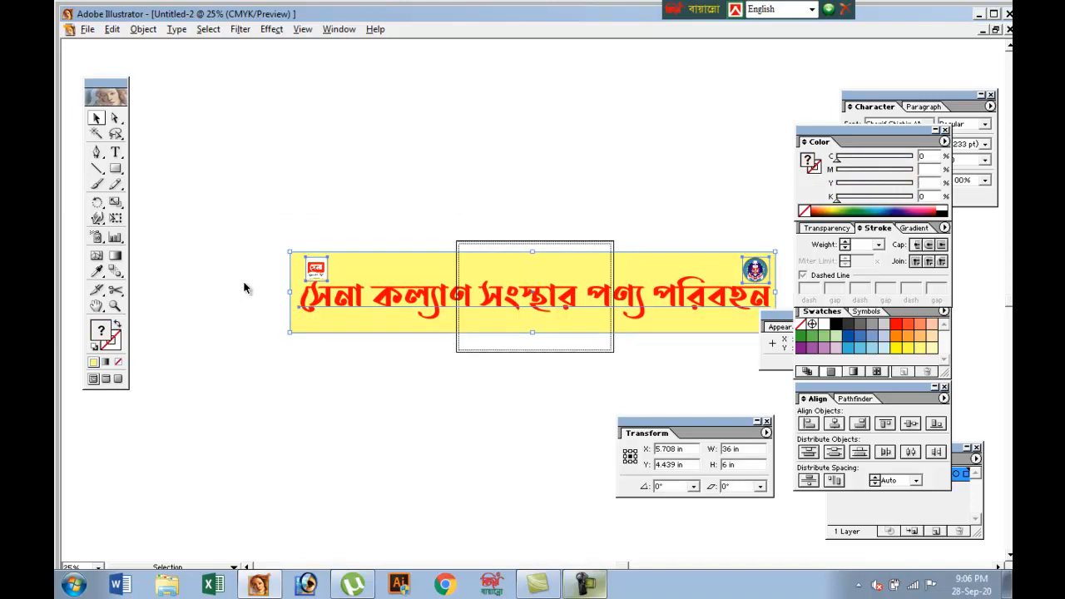
{"action": "left_click", "coordinate": [243, 288]}
{"action": "mouse_move", "coordinate": [349, 320]}
{"action": "left_mouse_down"}
{"action": "mouse_move", "coordinate": [301, 199]}
{"action": "mouse_move", "coordinate": [298, 209]}
{"action": "left_mouse_up"}
{"action": "left_click", "coordinate": [244, 288]}
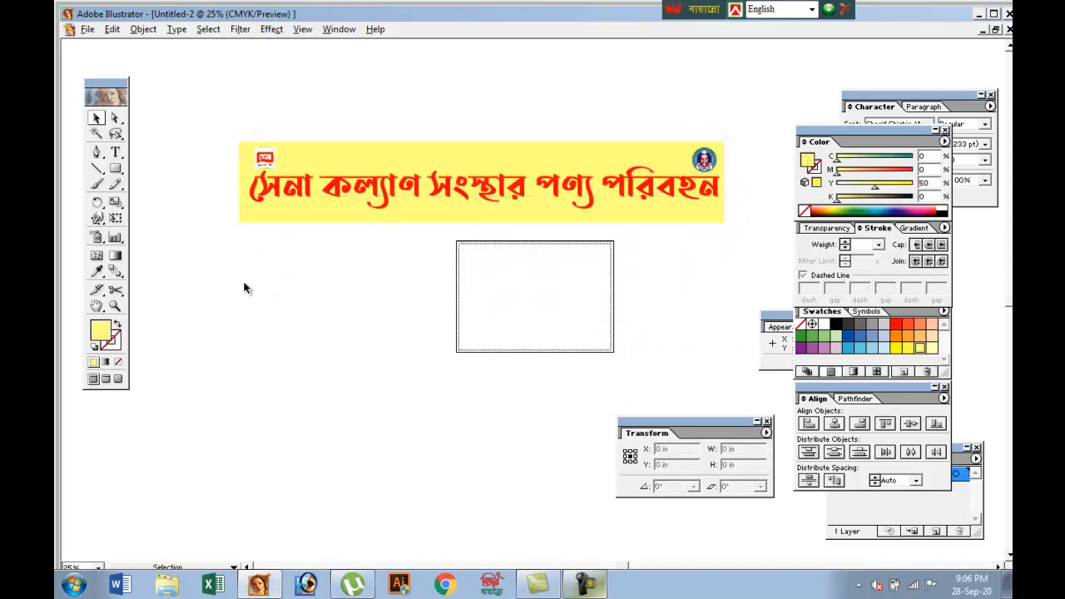
Convert the pale yellow banner's Bengali text to outlines and deselect the artwork
{"action": "key", "text": "ctrl+equal"}
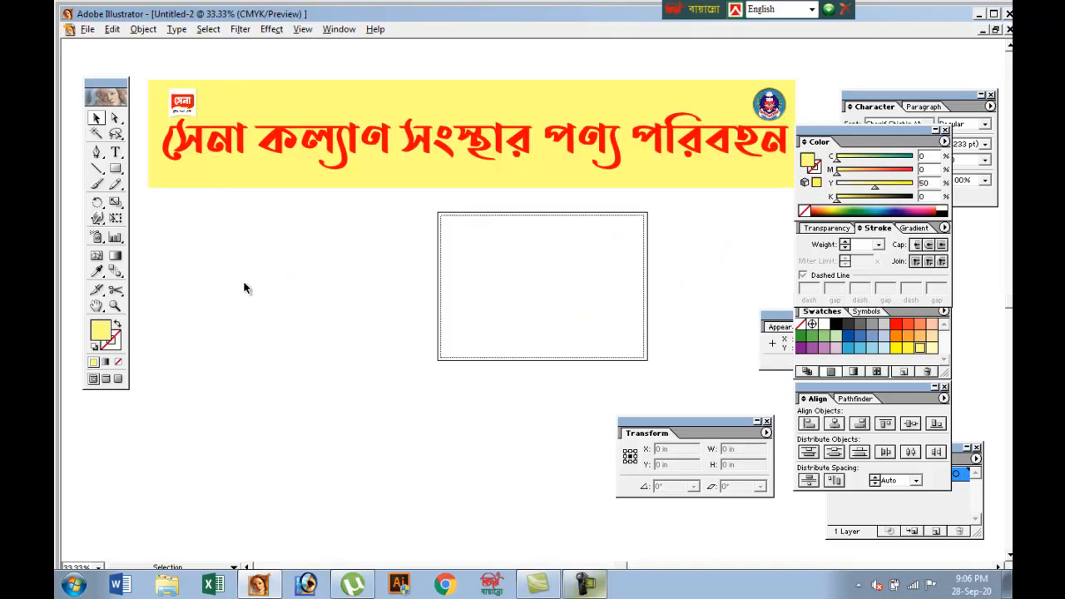
{"action": "scroll", "coordinate": [244, 288], "scroll_direction": "up", "scroll_amount": 3}
{"action": "left_click", "coordinate": [243, 288]}
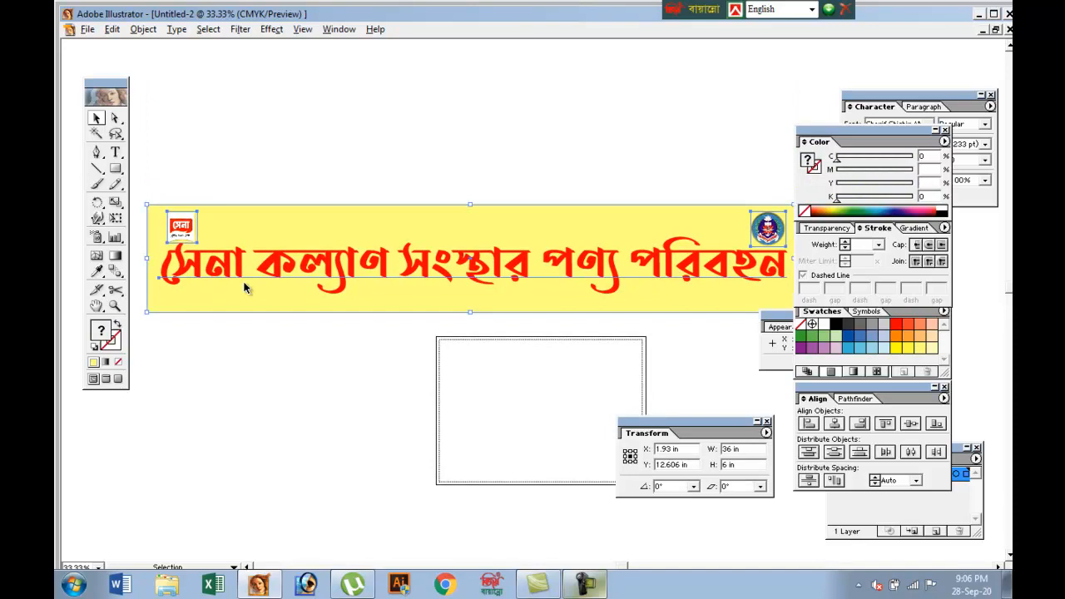
{"action": "key", "text": "alt+t"}
{"action": "key", "text": "Down"}
{"action": "key", "text": "Down"}
{"action": "key", "text": "Down"}
{"action": "key", "text": "Down"}
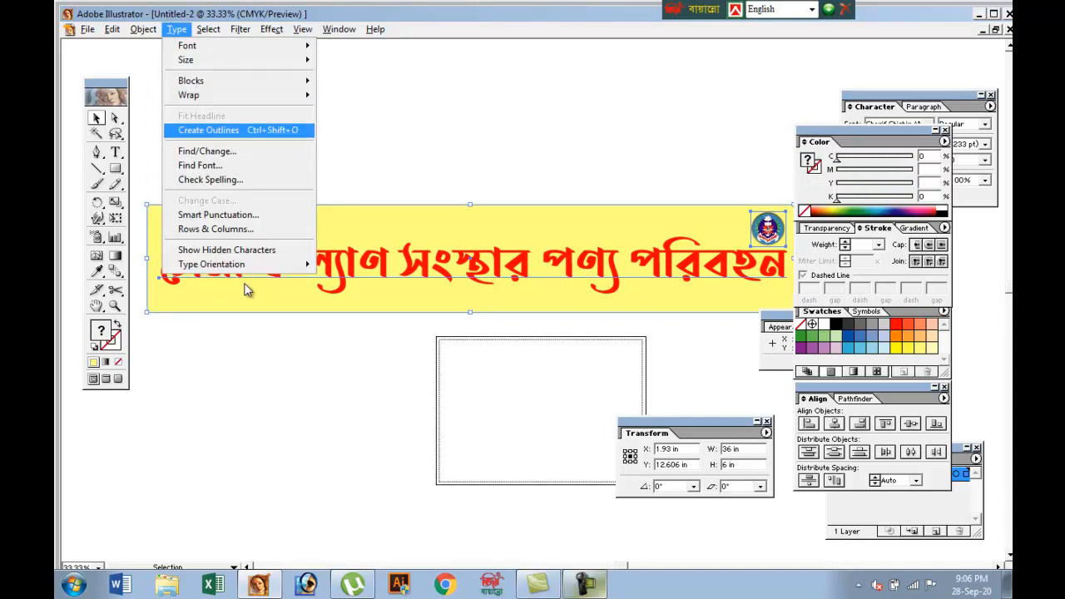
{"action": "key", "text": "Return"}
{"action": "key", "text": "ctrl+shift+a"}
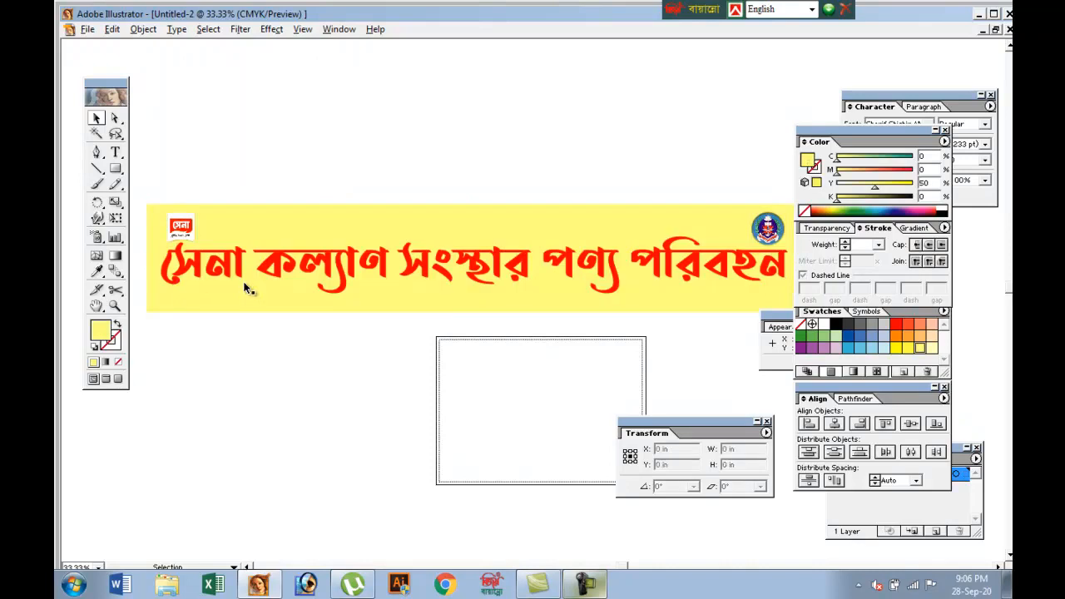
{"action": "left_click", "coordinate": [246, 290]}
{"action": "key", "text": "ctrl+shift+a"}
{"action": "key", "text": "ctrl+minus"}
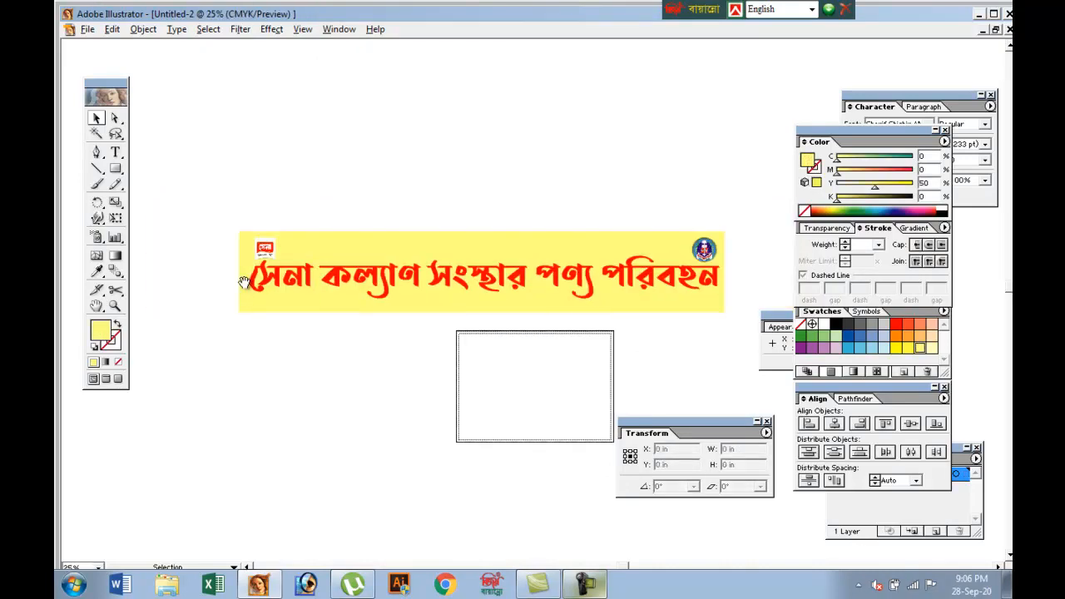
{"action": "scroll", "coordinate": [244, 281], "scroll_direction": "down", "scroll_amount": 1}
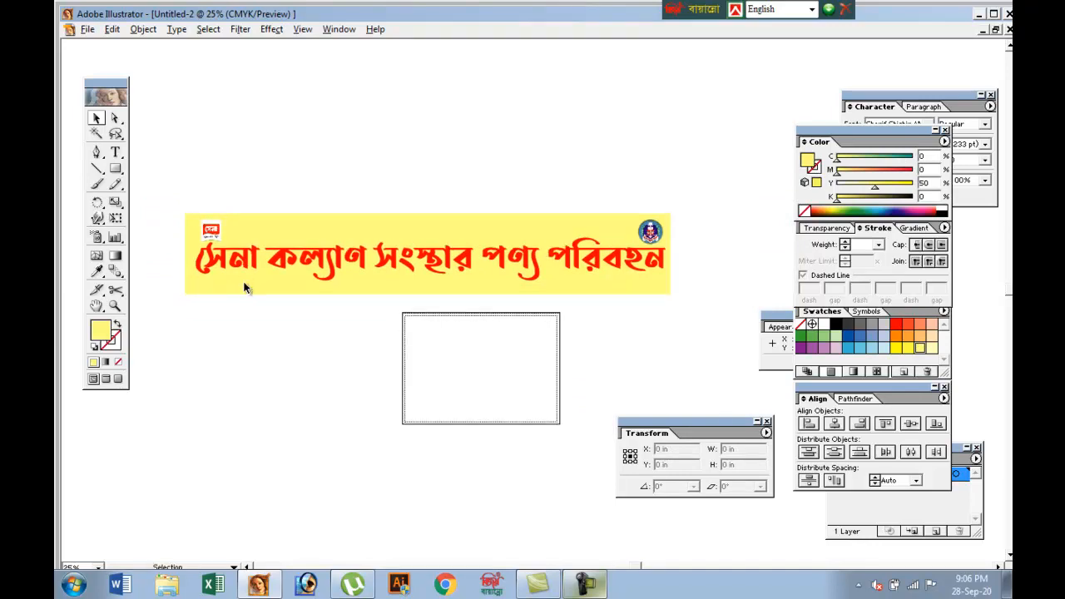
Start saving the document under a new name in the Food Seba folder, with Illustrator EPS (*.EPS) as the file type
{"action": "key", "text": "alt+f"}
{"action": "key", "text": "Down"}
{"action": "key", "text": "Down"}
{"action": "key", "text": "Down"}
{"action": "key", "text": "Down"}
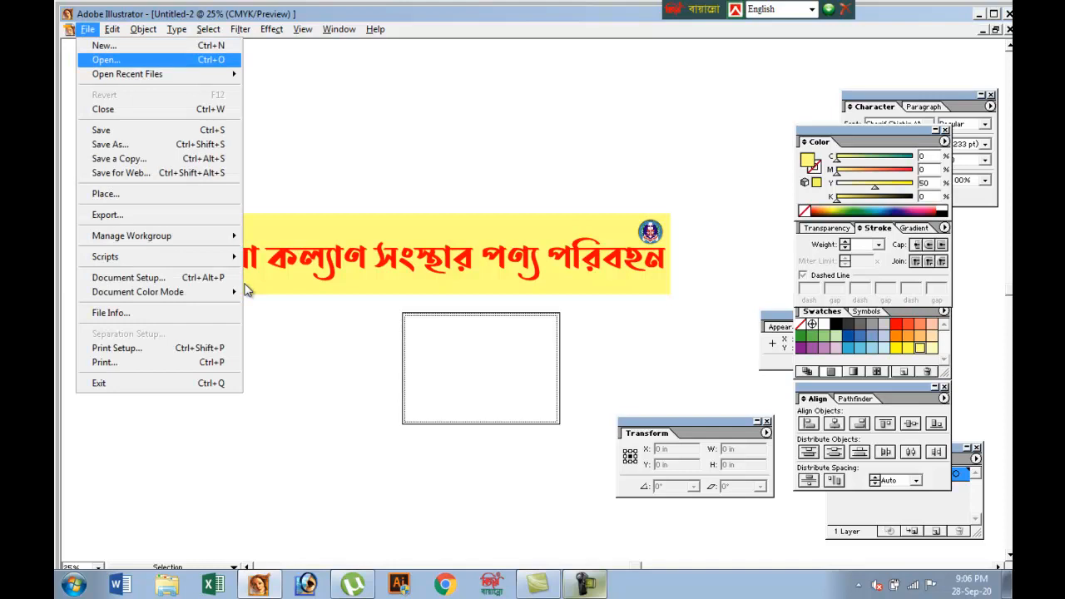
{"action": "key", "text": "Return"}
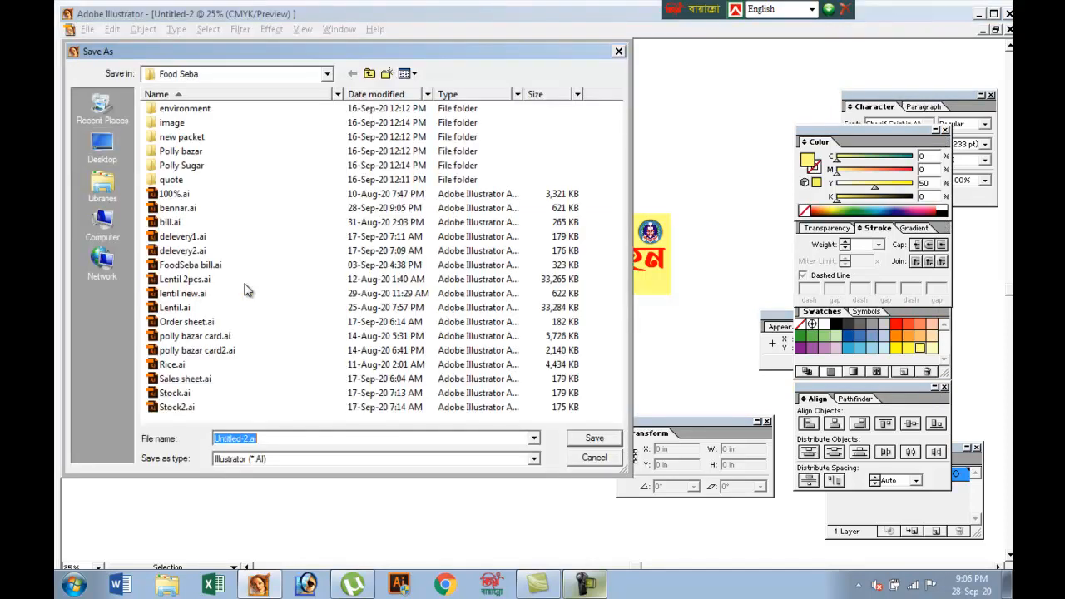
{"action": "key", "text": "Tab"}
{"action": "key", "text": "Down"}
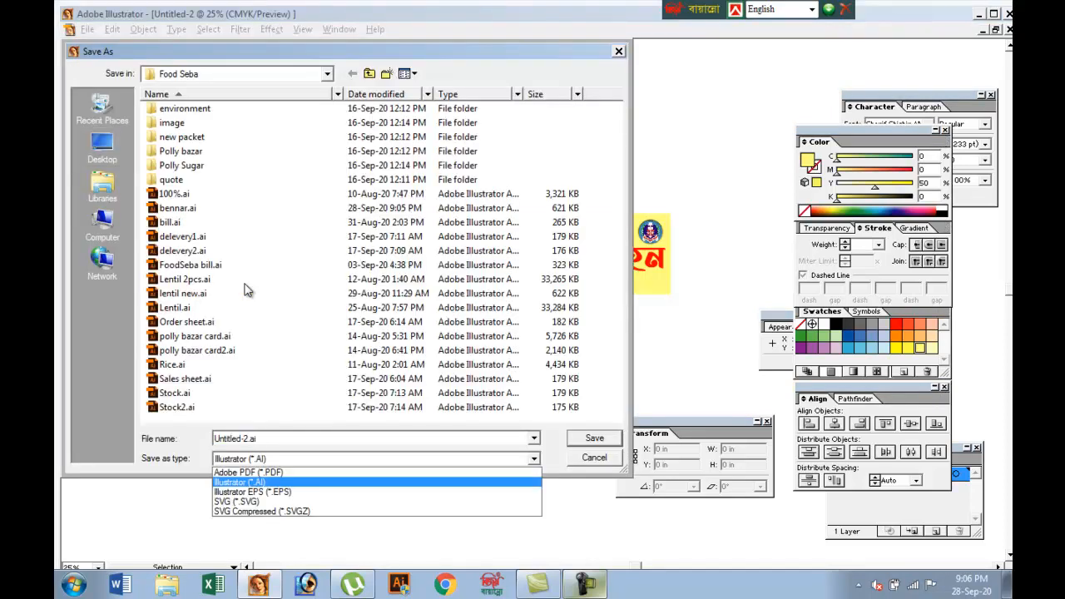
{"action": "key", "text": "Up"}
{"action": "key", "text": "Down"}
{"action": "key", "text": "Down"}
{"action": "key", "text": "Return"}
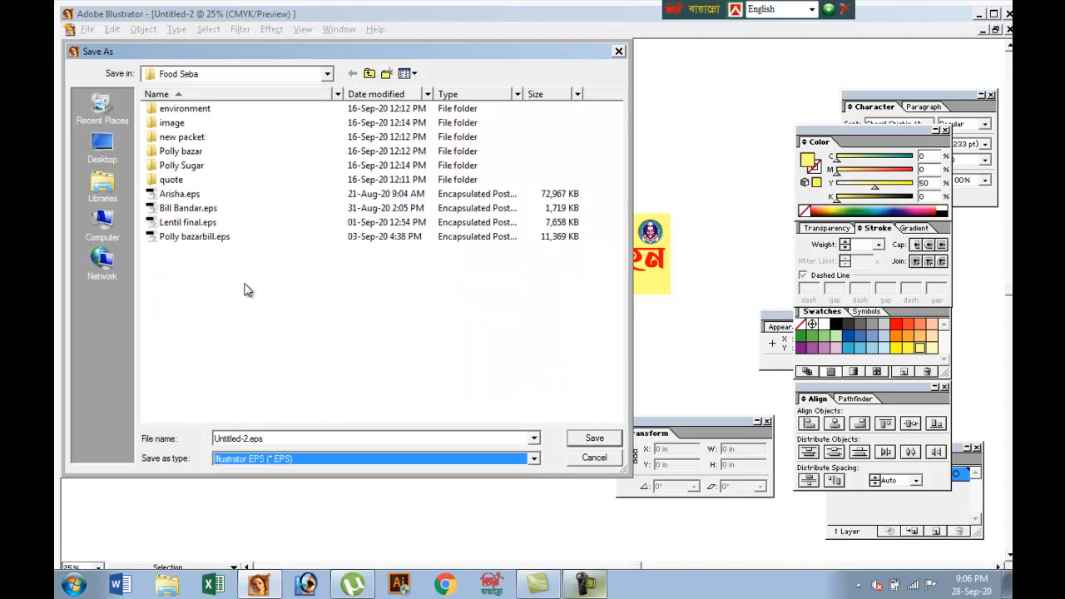
Name the EPS file Bennar and proceed to the EPS format options
{"action": "key", "text": "shift+Tab"}
{"action": "key", "text": "End"}
{"action": "key", "text": "shift+Home"}
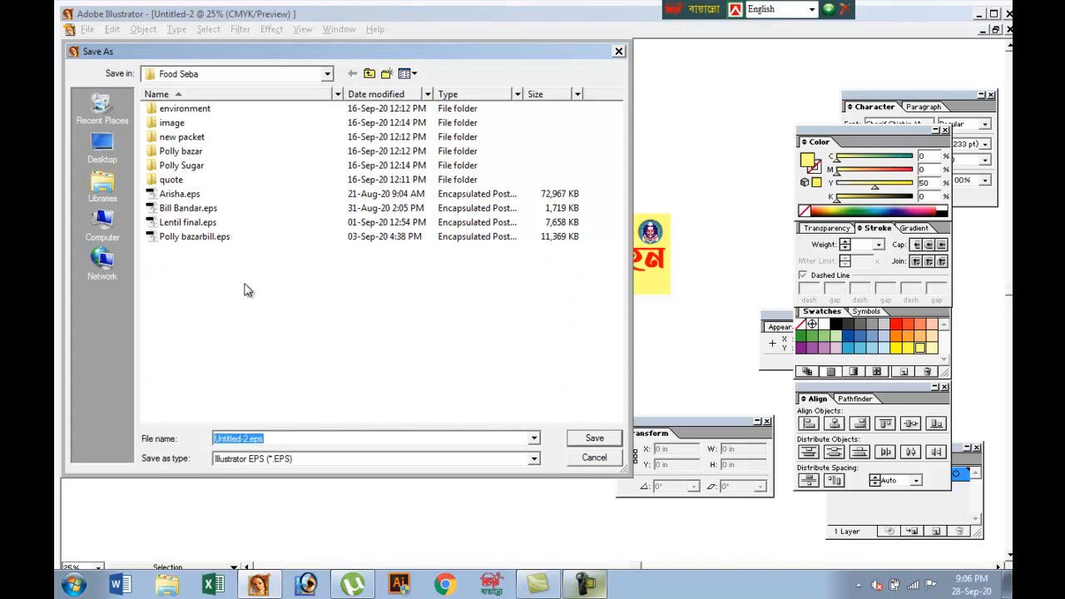
{"action": "key", "text": "End"}
{"action": "key", "text": "Left"}
{"action": "key", "text": "Left"}
{"action": "key", "text": "Left"}
{"action": "key", "text": "Left"}
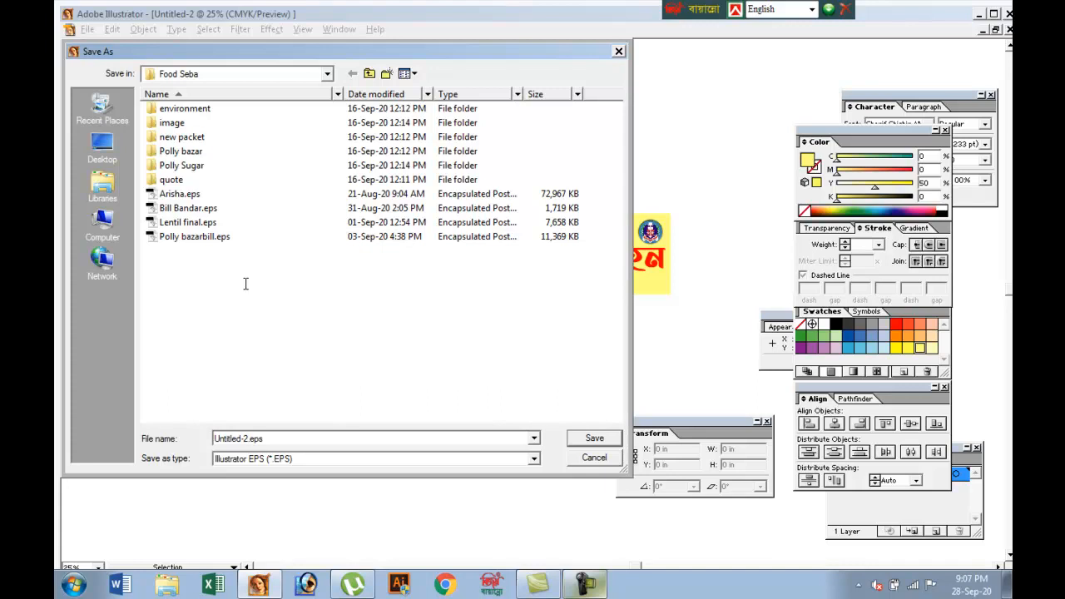
{"action": "key", "text": "BackSpace"}
{"action": "key", "text": "BackSpace"}
{"action": "key", "text": "BackSpace"}
{"action": "key", "text": "BackSpace"}
{"action": "key", "text": "BackSpace"}
{"action": "key", "text": "BackSpace"}
{"action": "key", "text": "BackSpace"}
{"action": "key", "text": "BackSpace"}
{"action": "key", "text": "BackSpace"}
{"action": "key", "text": "BackSpace"}
{"action": "type", "text": "Bennar"}
{"action": "key", "text": "Return"}
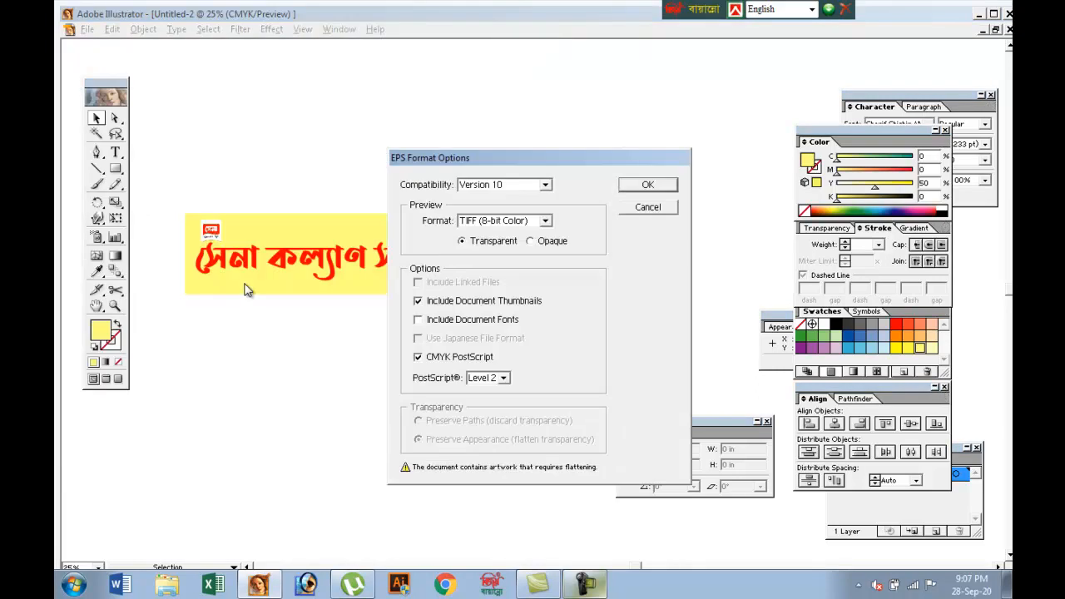